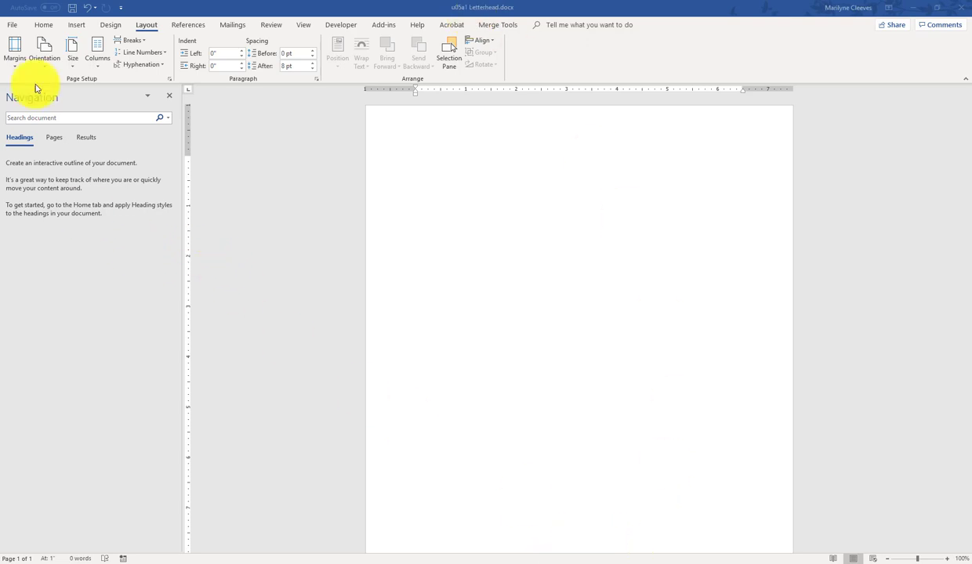
Step: Switch the ribbon to the Insert tab
left_click(74, 29)
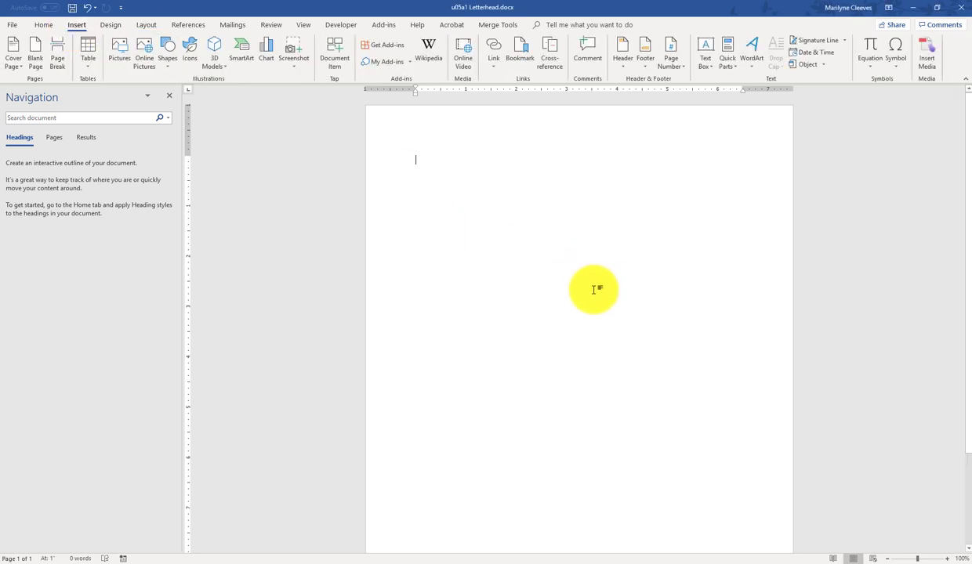
Step: Pick the Rectangle shape from the Shapes gallery
left_click(166, 61)
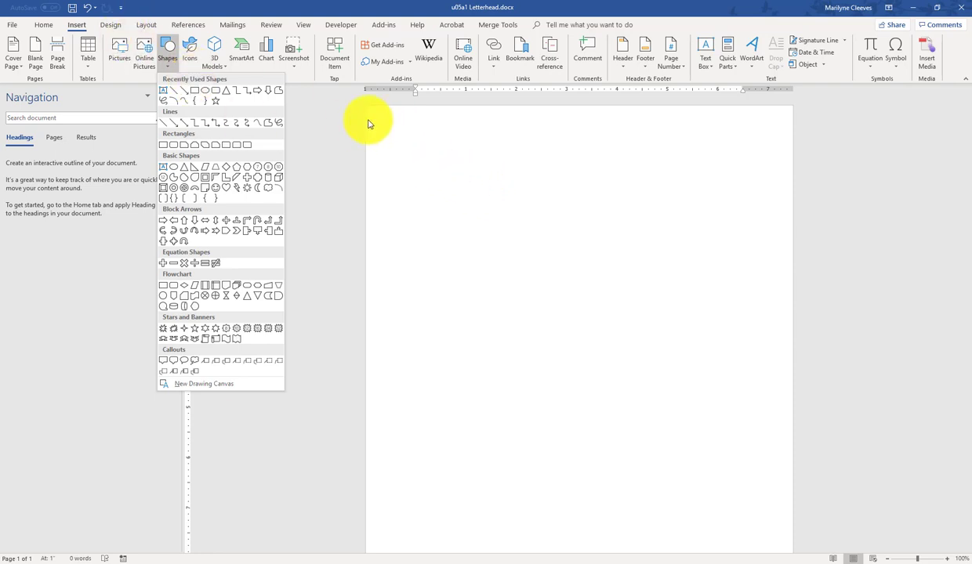
left_click(307, 124)
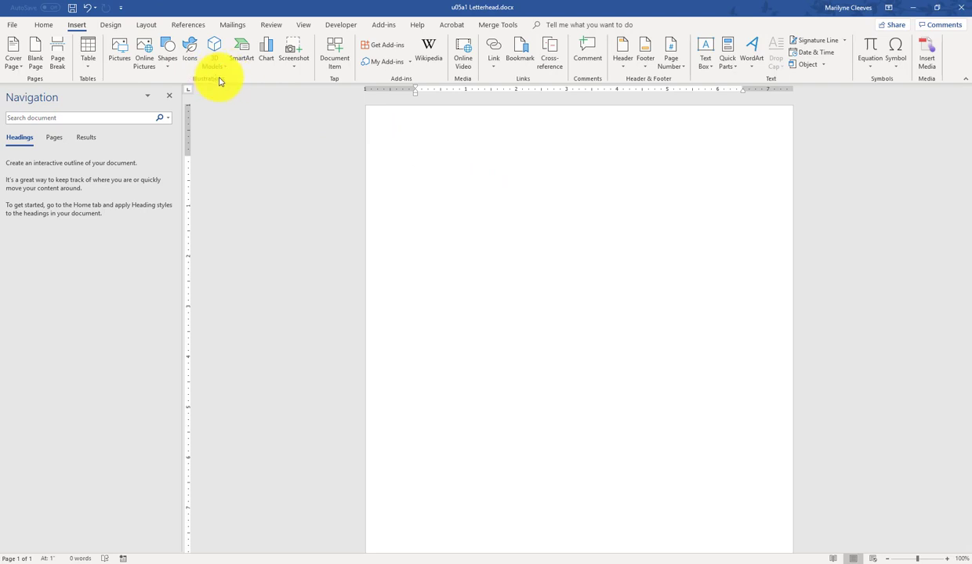
left_click(169, 63)
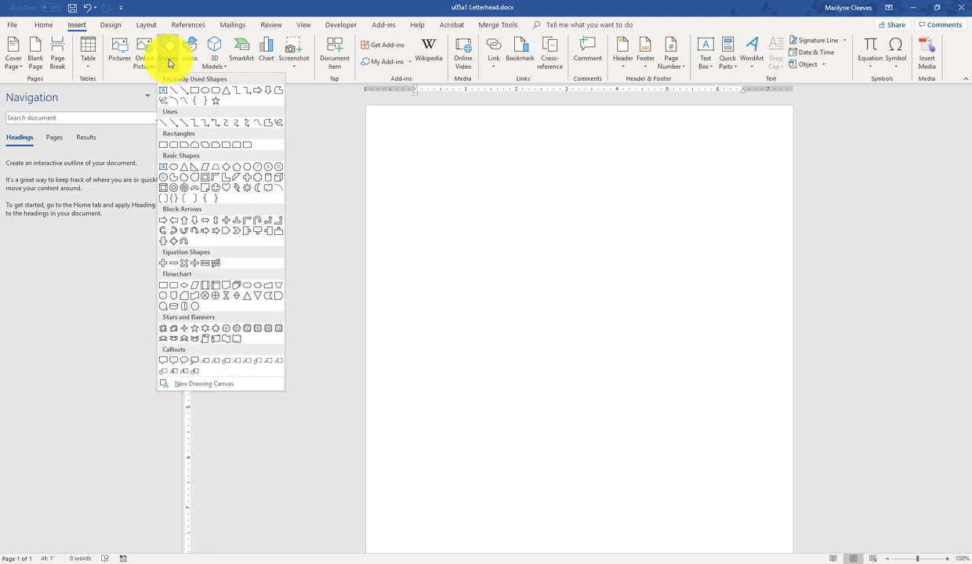
left_click(165, 148)
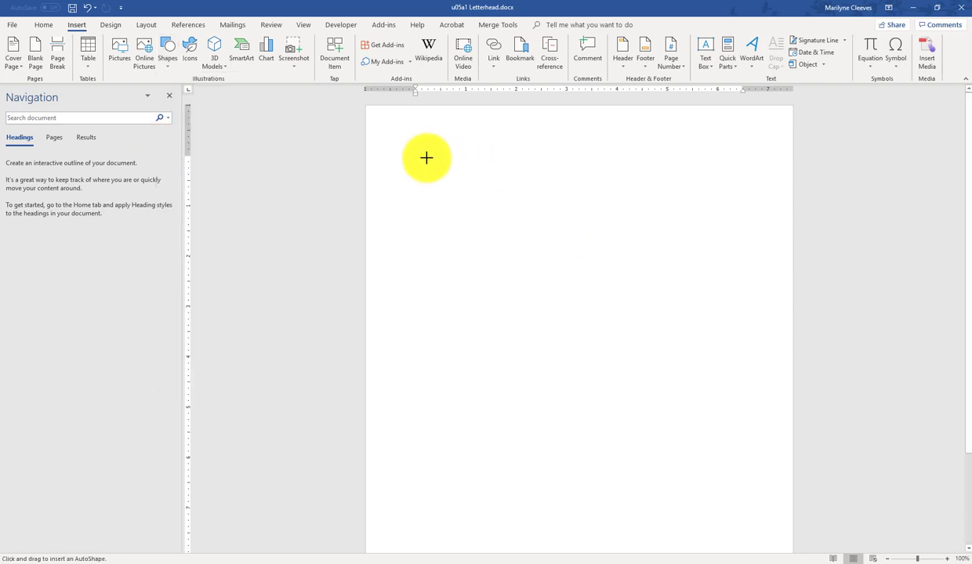
Step: Draw a wide rectangle, about 6.29" by 0.72", near the top of the page
mouse_move(423, 154)
left_mouse_down()
mouse_move(422, 173)
mouse_move(531, 199)
mouse_move(741, 190)
left_mouse_up()
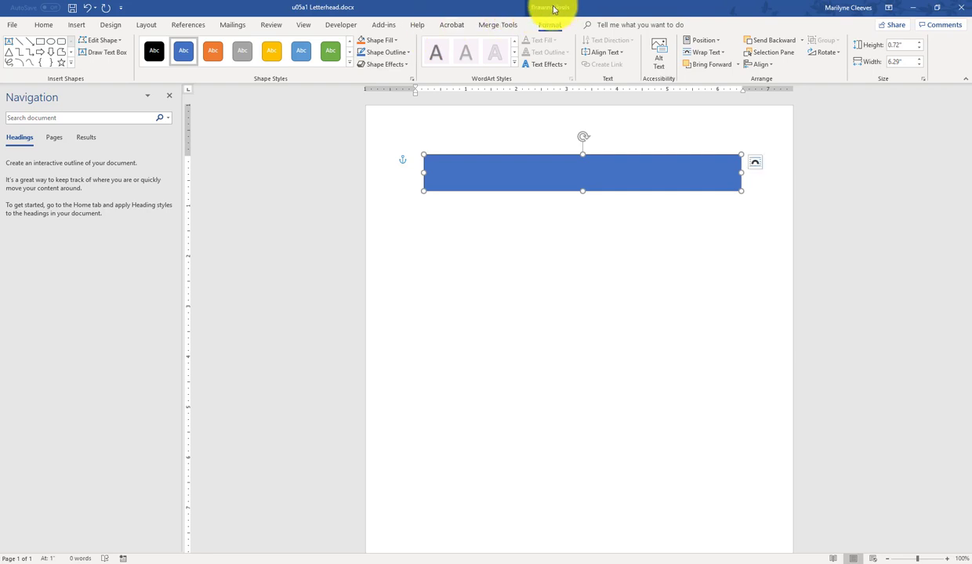
Step: Apply the Moderate Effect - Gray style and enter height 0.7 and width 6.5 for the rectangle
left_click(351, 66)
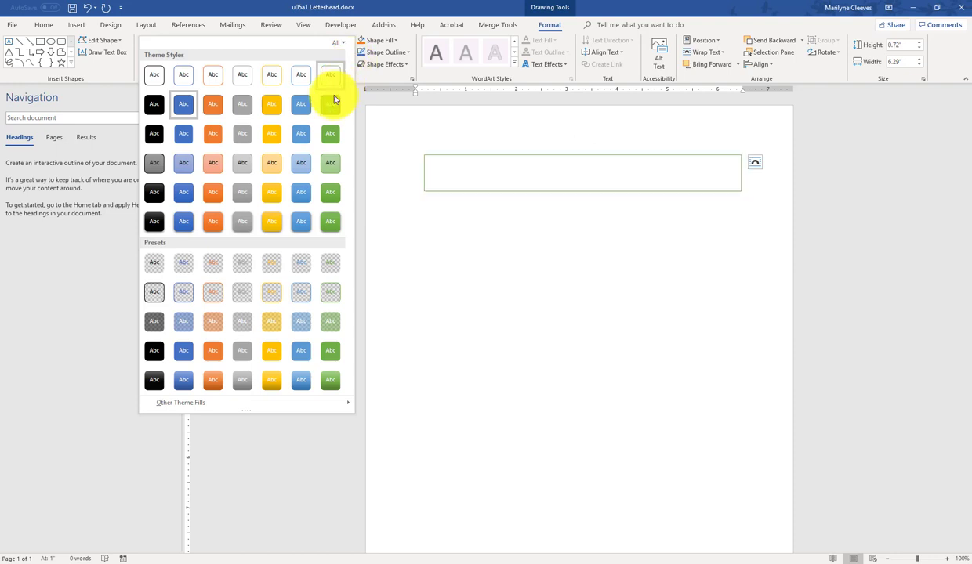
left_click(243, 200)
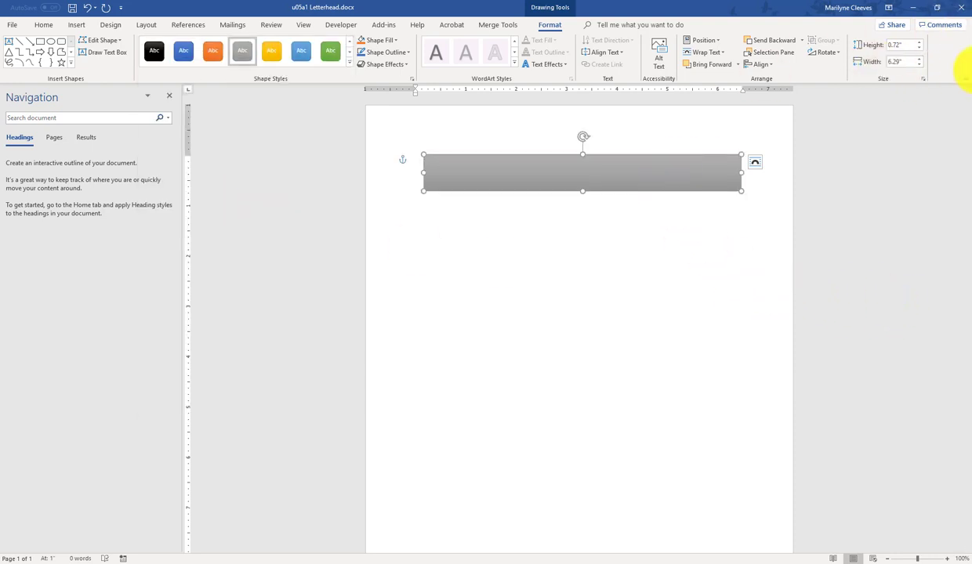
left_click(899, 45)
type("0.7")
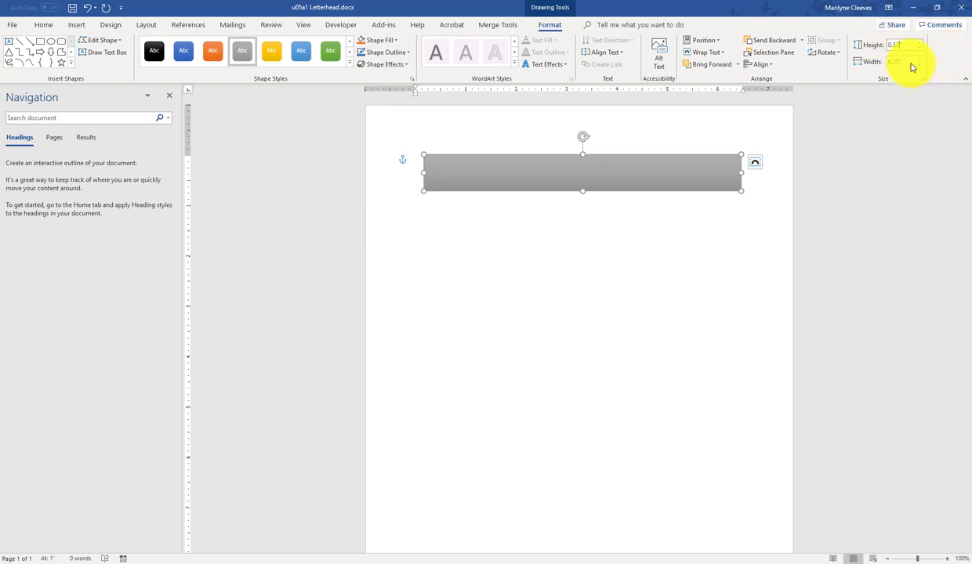
left_click(906, 61)
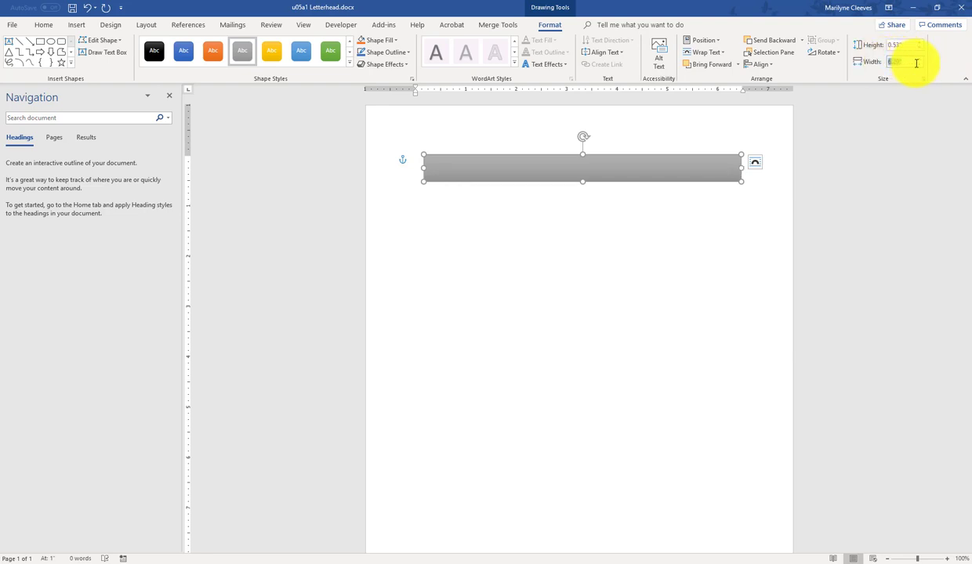
type("6")
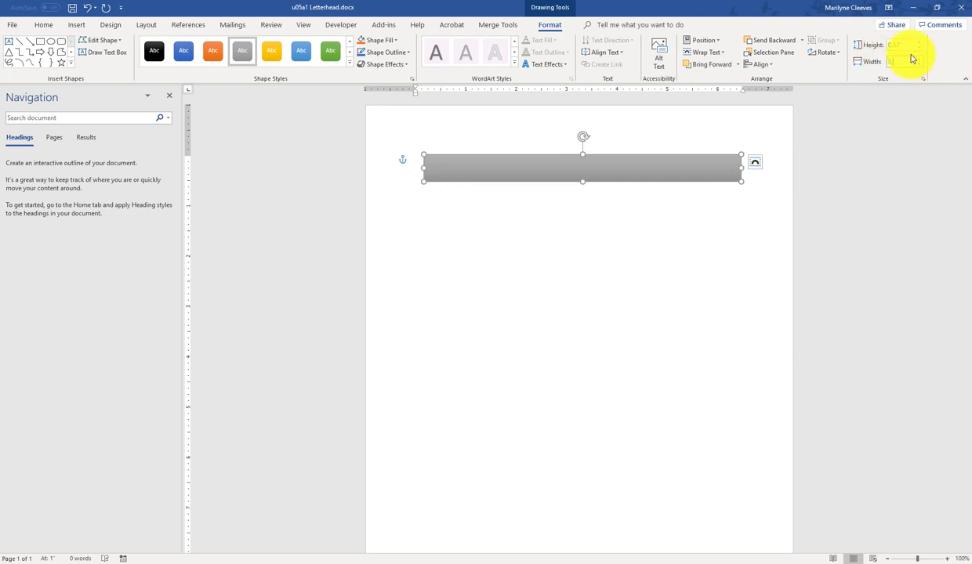
type(".5")
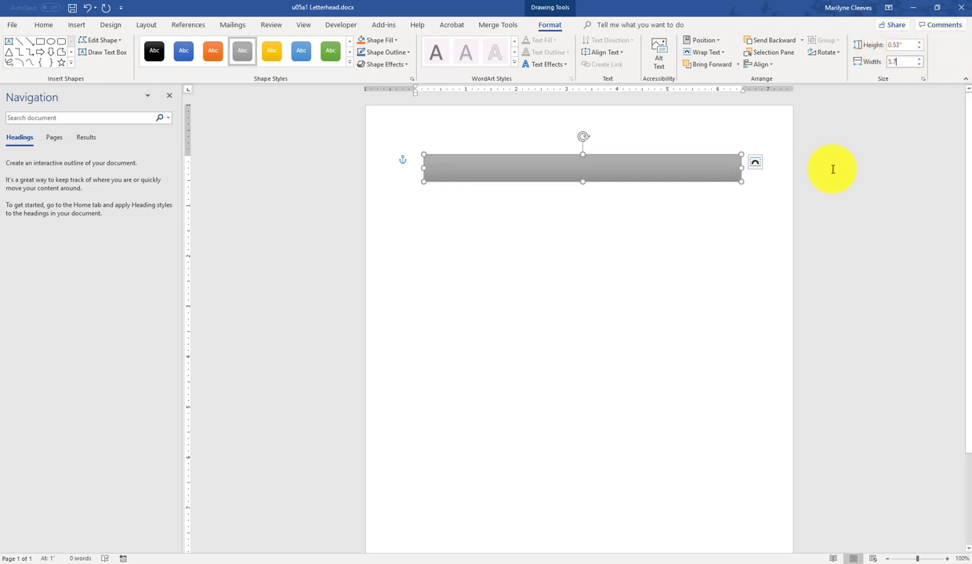
left_click(770, 217)
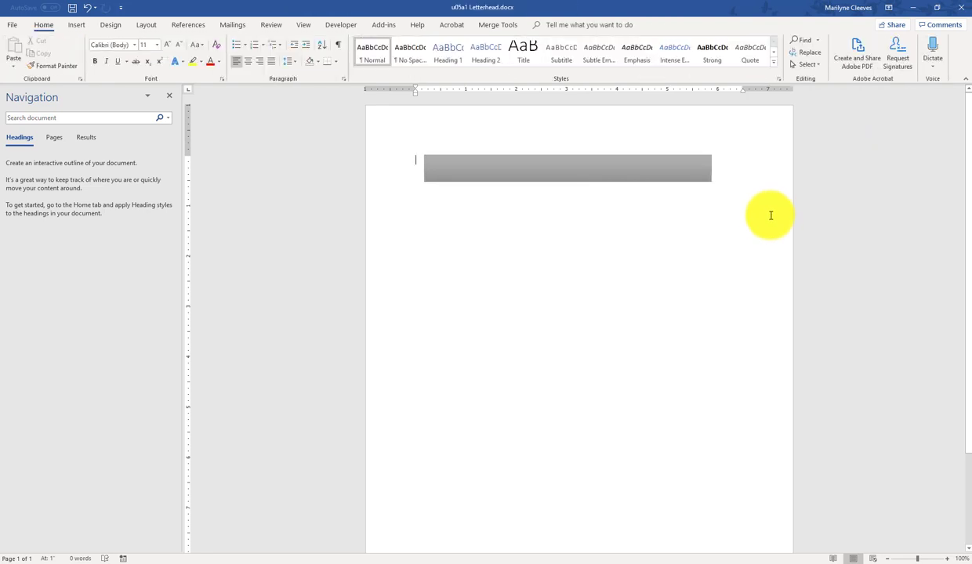
Step: Position the banner at Top Center with square wrapping and save the letterhead
left_click(542, 180)
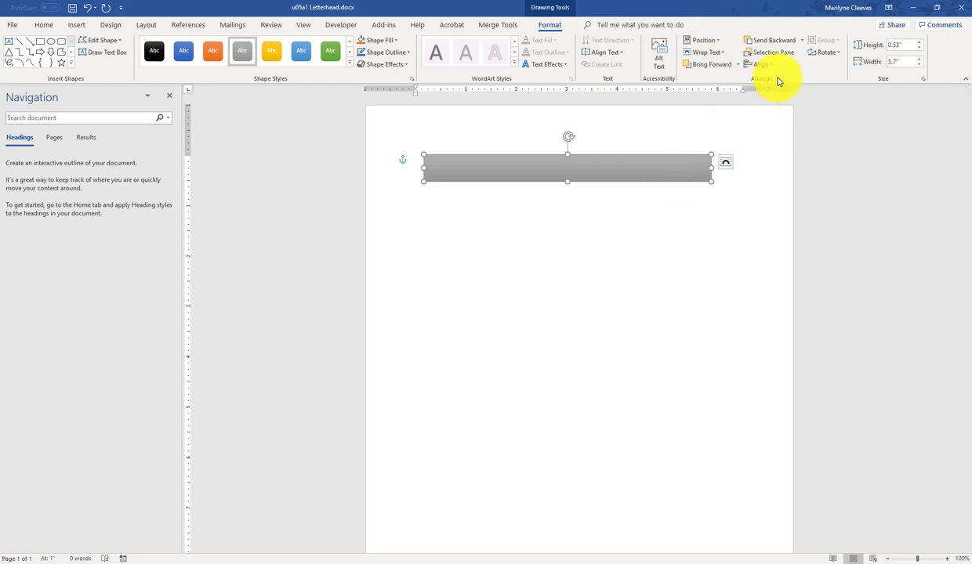
left_click(722, 43)
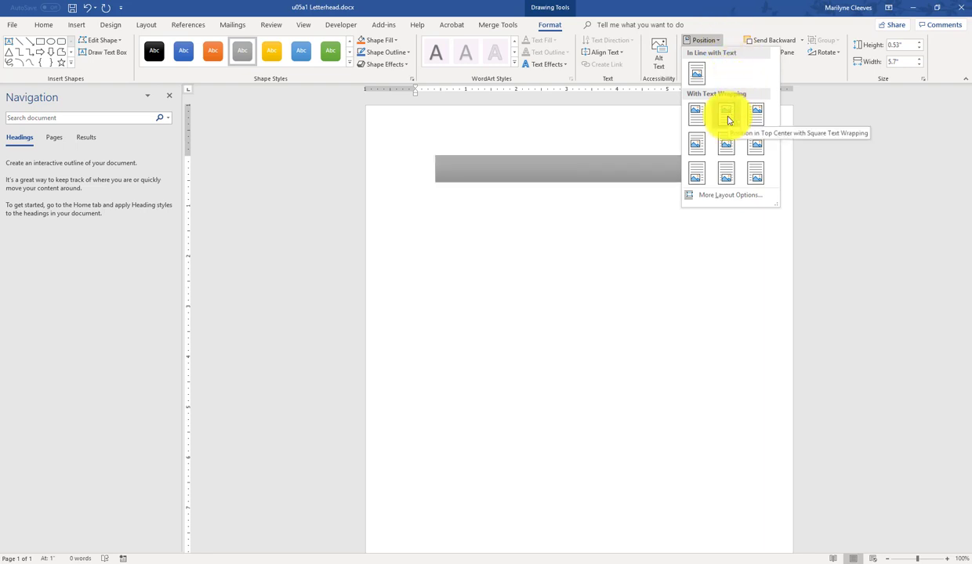
left_click(728, 119)
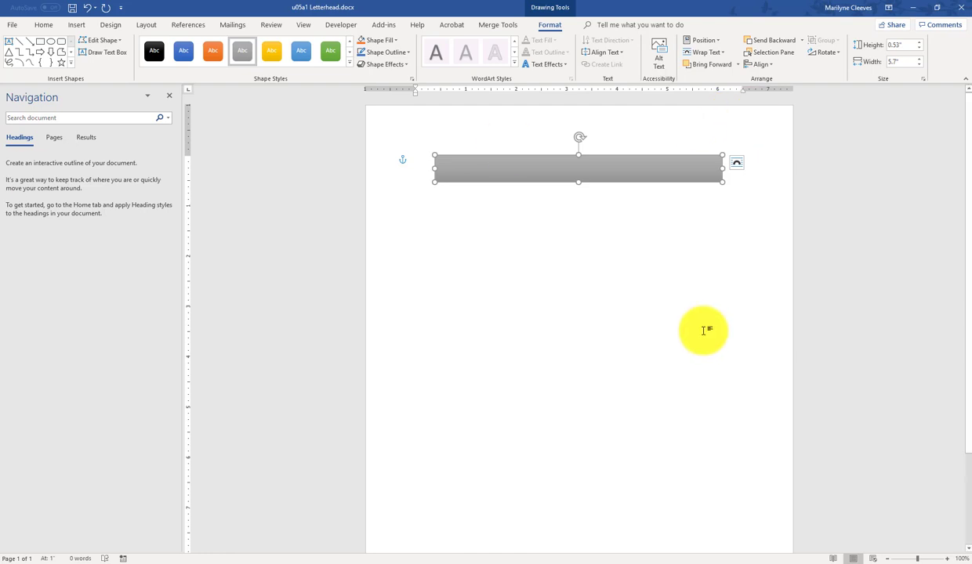
left_click(72, 9)
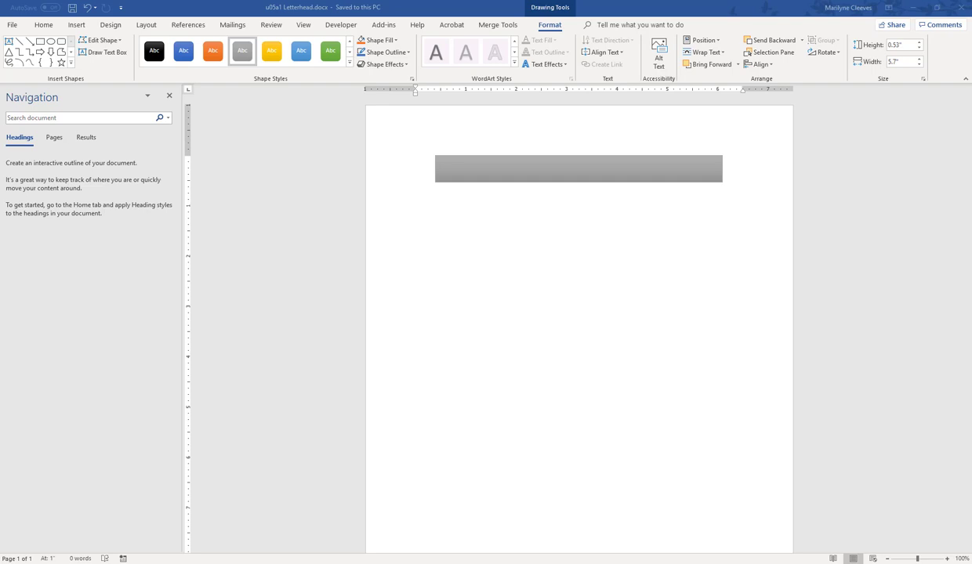
Step: Add the text 'Village of Apple Park' inside the banner with Edit Text and select it
left_click(610, 171)
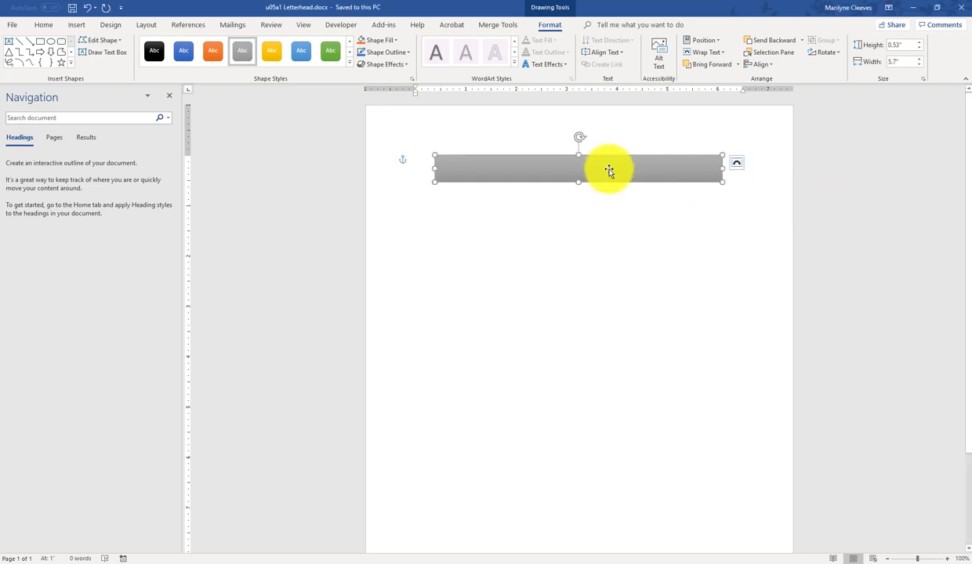
right_click(610, 171)
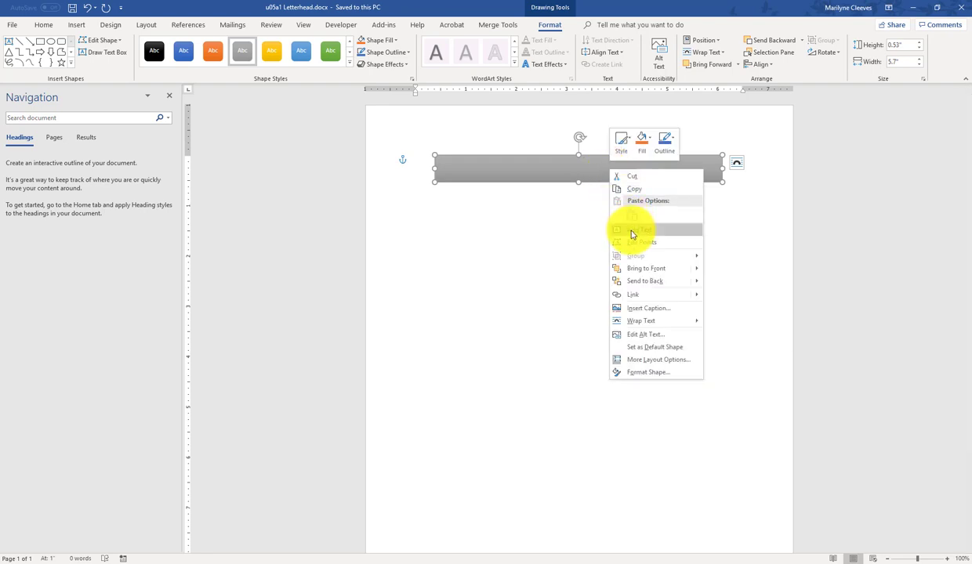
left_click(633, 234)
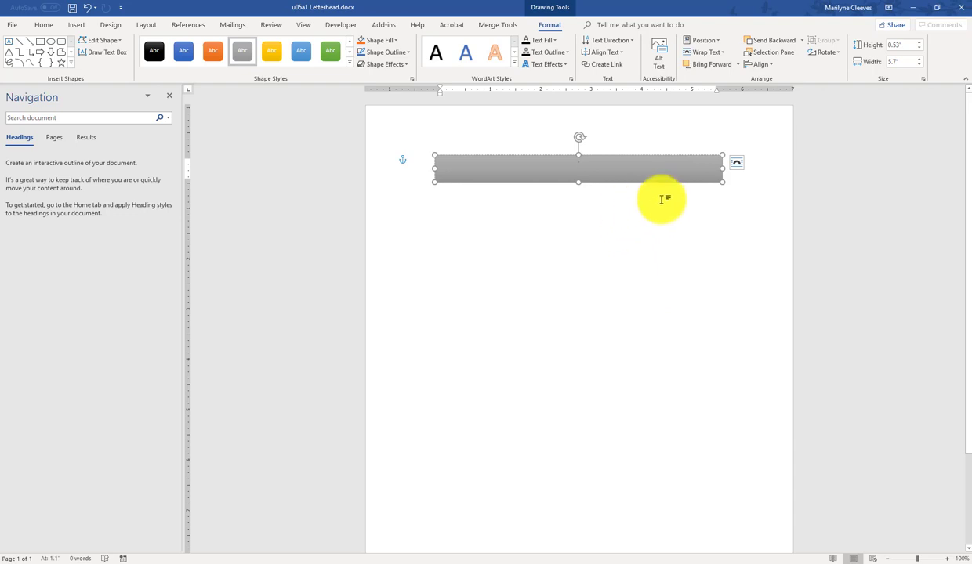
type("Village")
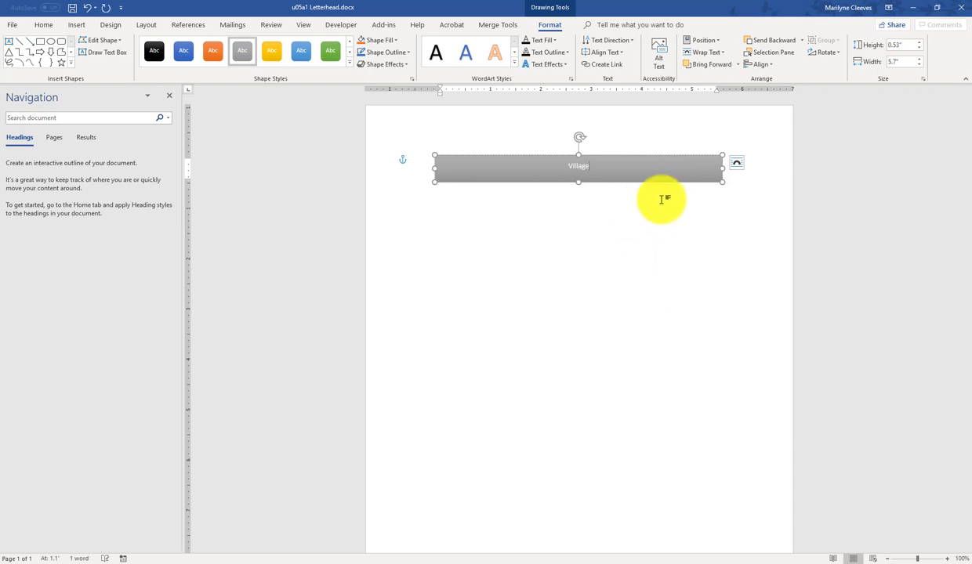
type(" of Apple P")
type("k")
key("shift+Left")
key("shift+Left")
key("shift+Left")
key("shift+Left")
key("shift+Left")
key("shift+Left")
key("shift+Left")
key("shift+Left")
key("shift+Left")
key("shift+Left")
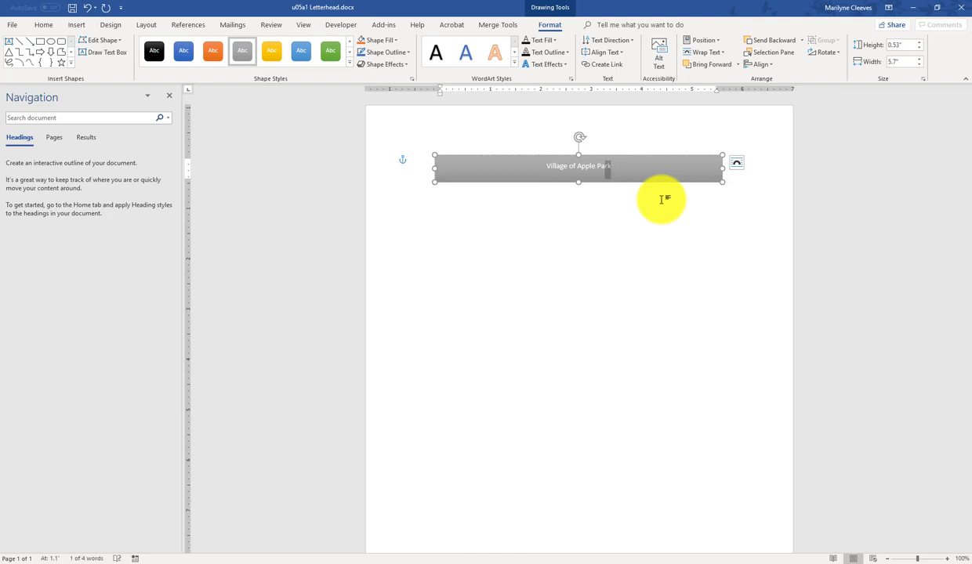
key("shift+Left")
key("shift+Left")
key("shift+Left")
key("shift+Left")
key("shift+Left")
key("shift+Left")
key("shift+Left")
key("shift+Left")
key("shift+Left")
key("shift+Left")
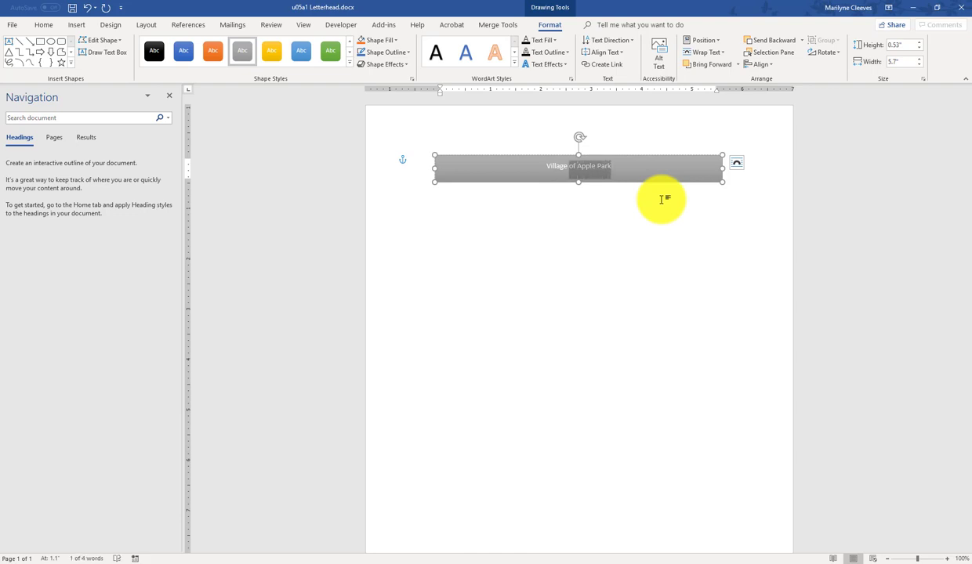
key("shift+Left")
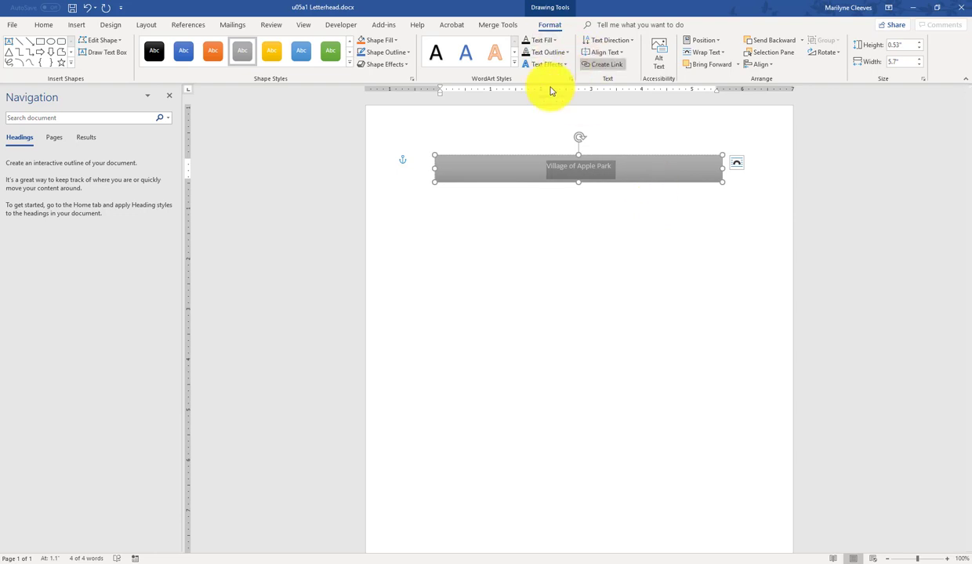
Step: Set the banner title to 26 pt and make it bold
right_click(598, 170)
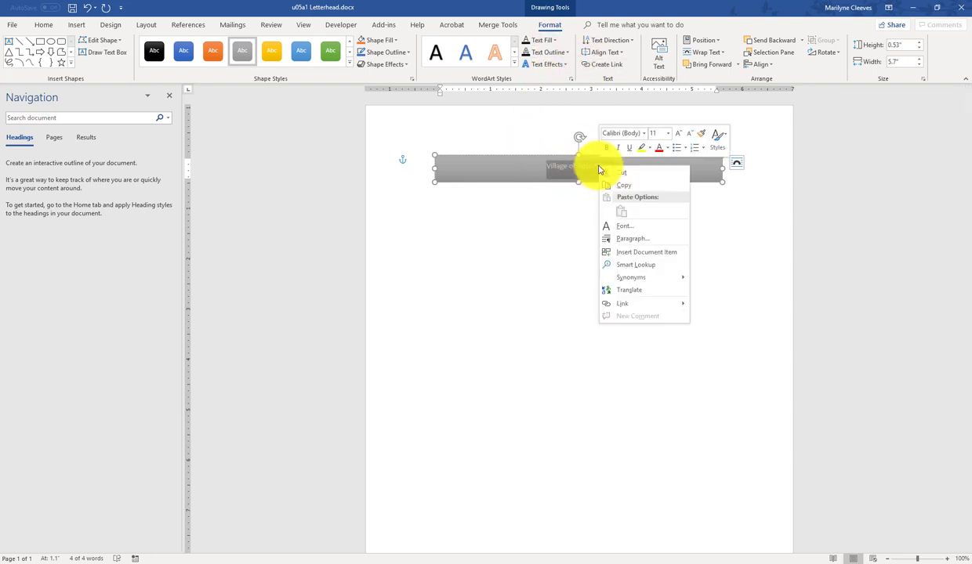
left_click(668, 134)
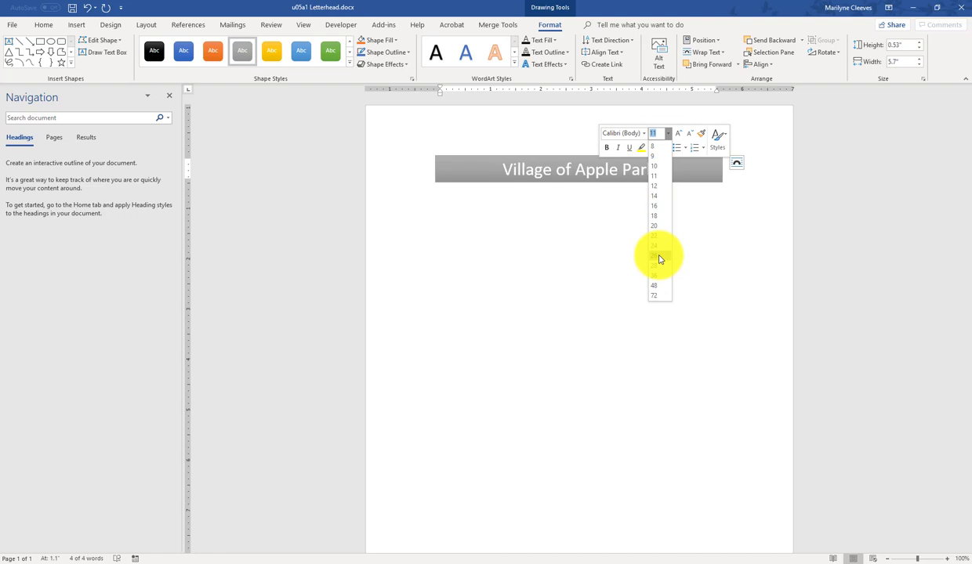
left_click(659, 258)
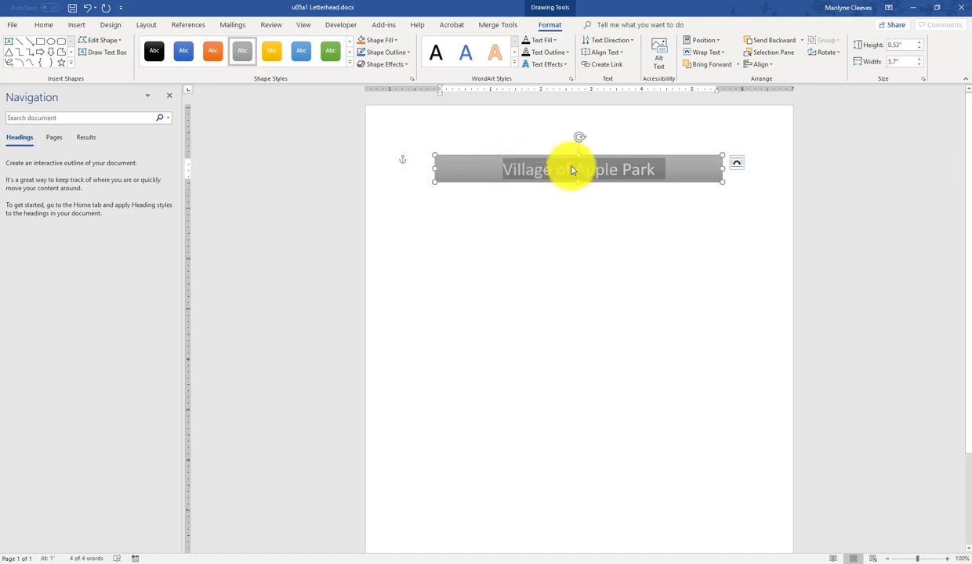
right_click(571, 170)
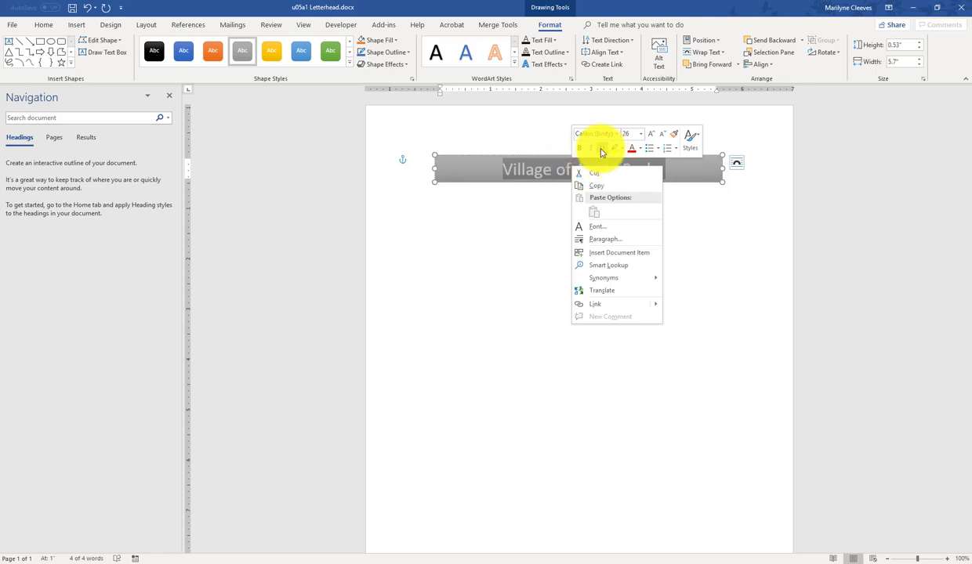
left_click(580, 150)
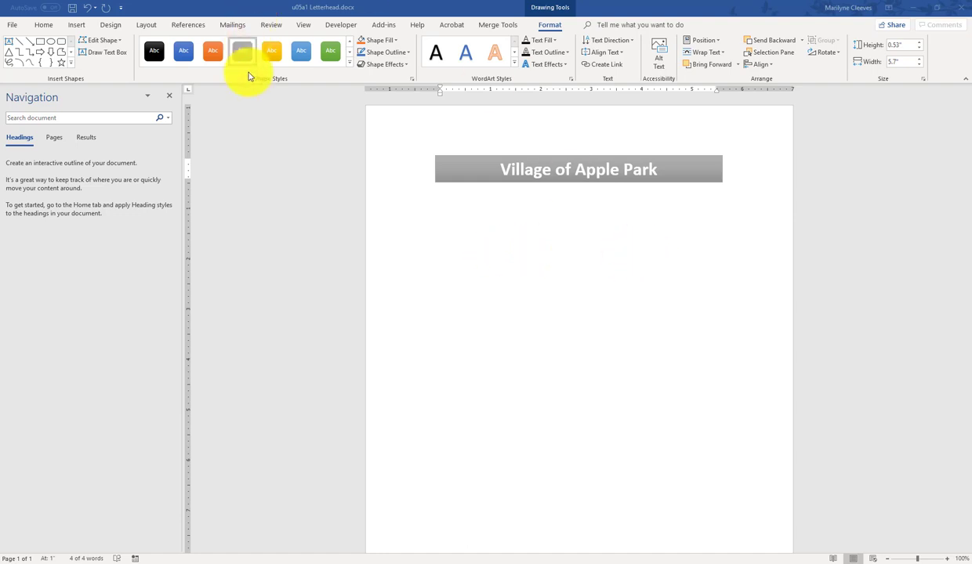
Step: Apply the Circuit theme, turning the banner red, and save the letterhead
left_click(112, 25)
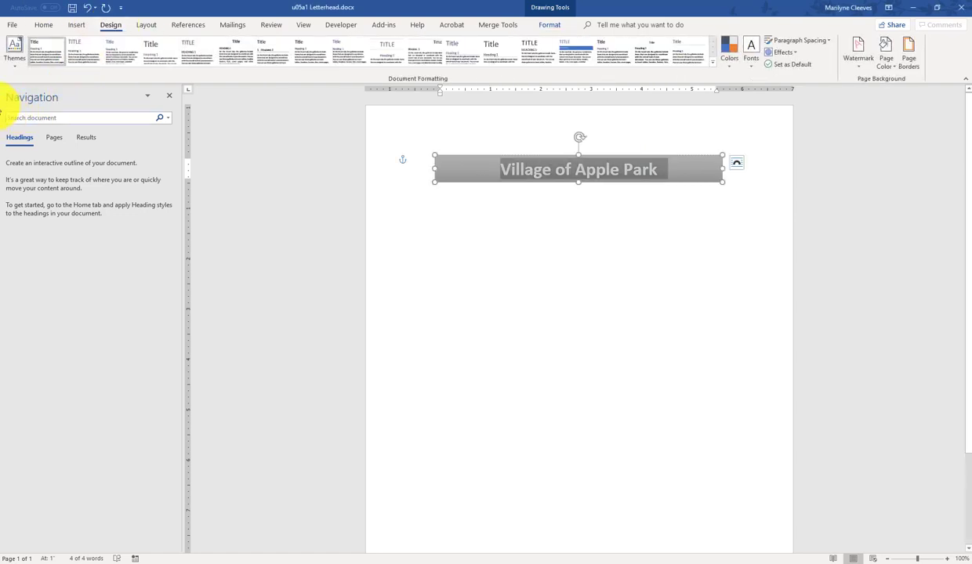
left_click(18, 63)
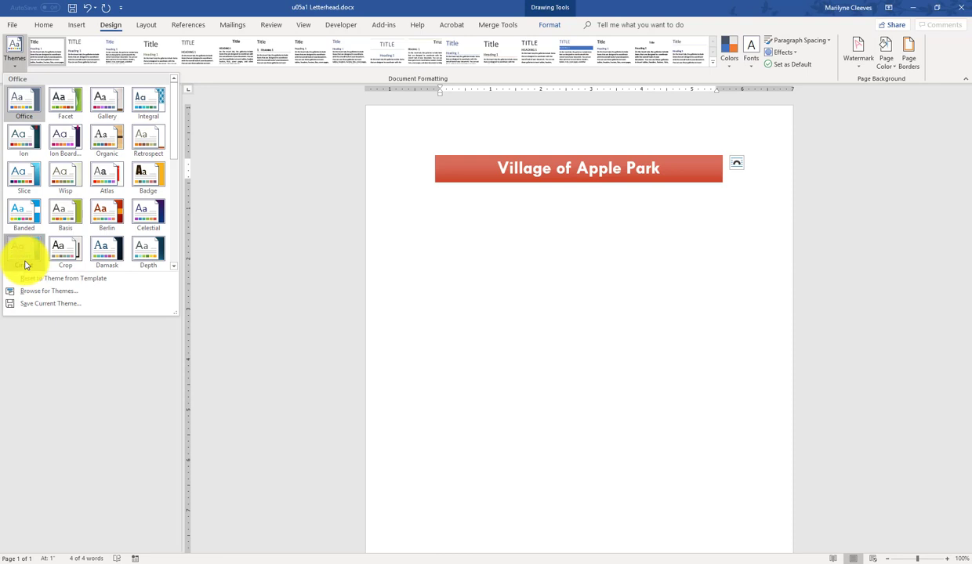
left_click(24, 265)
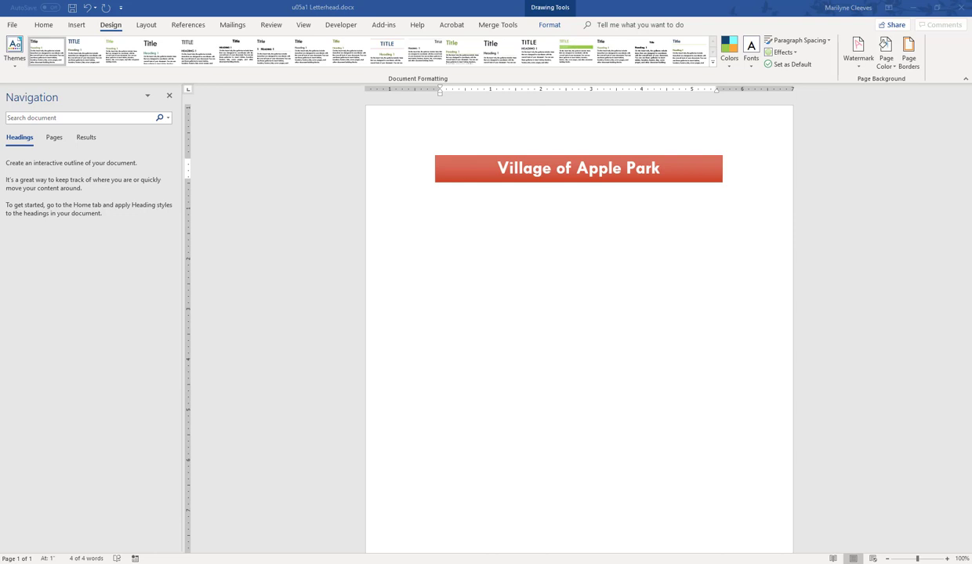
left_click(71, 9)
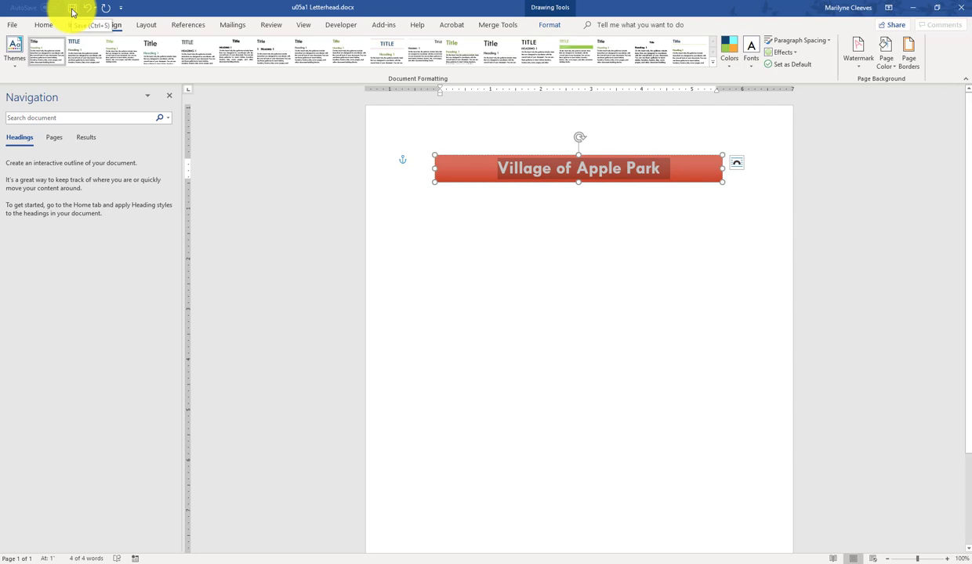
left_click(71, 9)
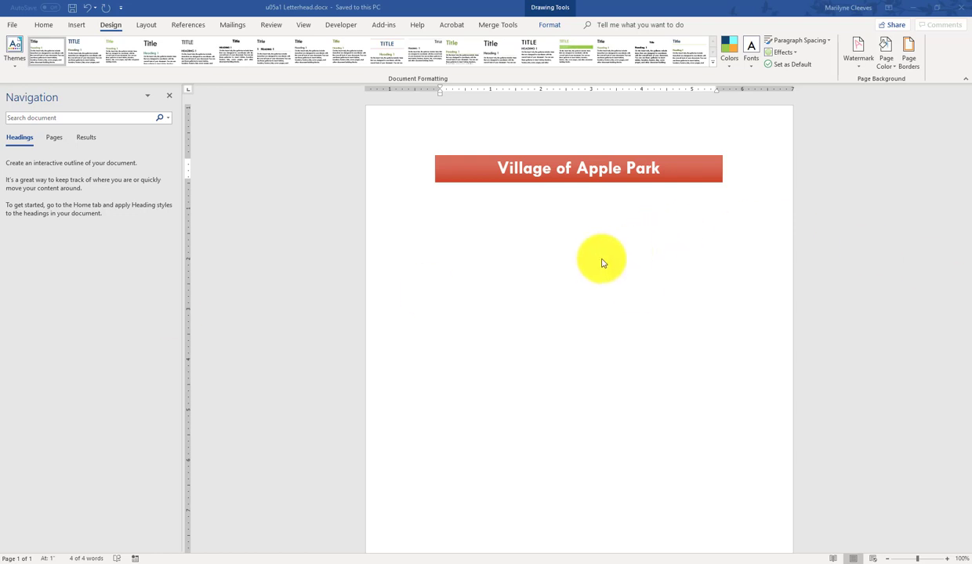
key("ctrl+z")
Step: Insert the apple-02.wmf picture, then undo it because it landed inside the banner
left_click(78, 26)
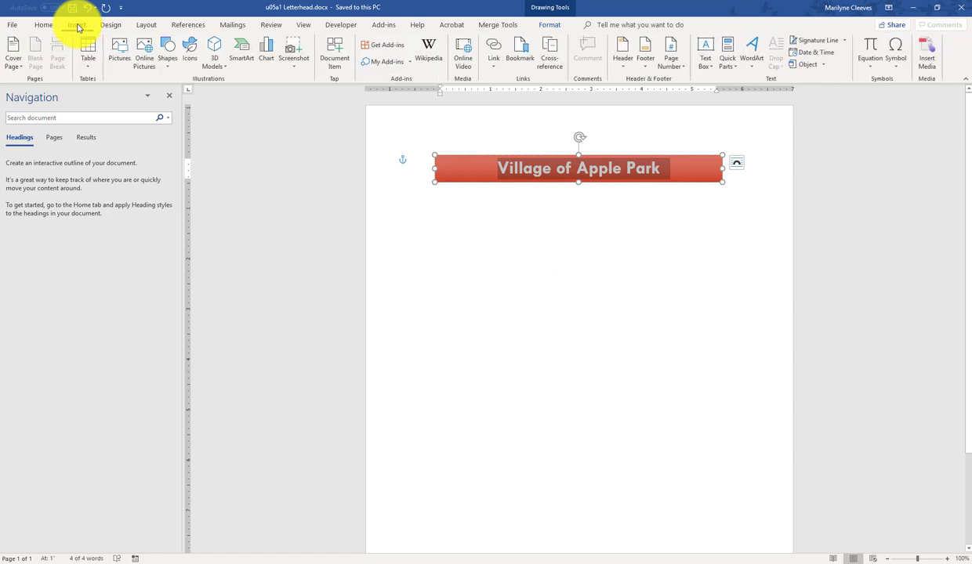
left_click(119, 61)
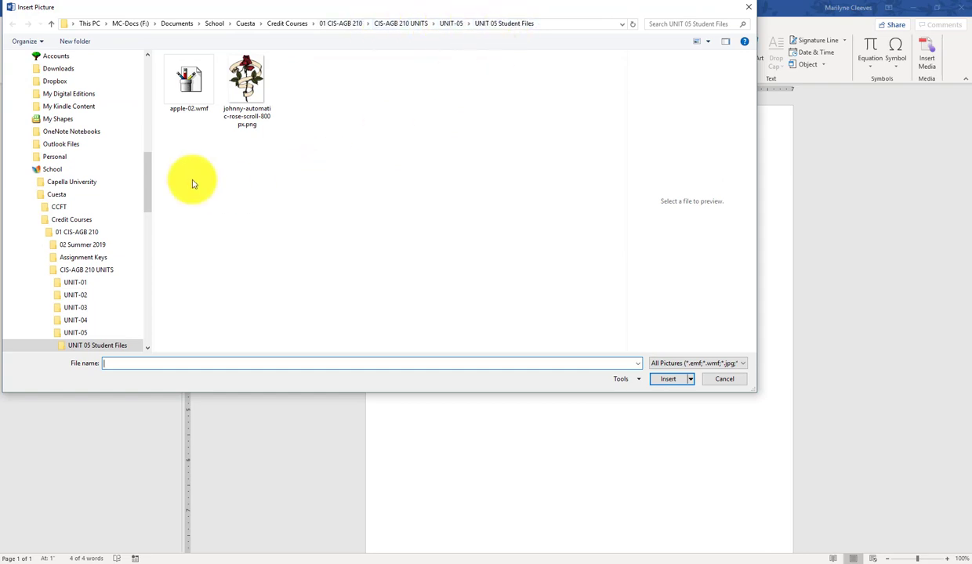
left_click(182, 94)
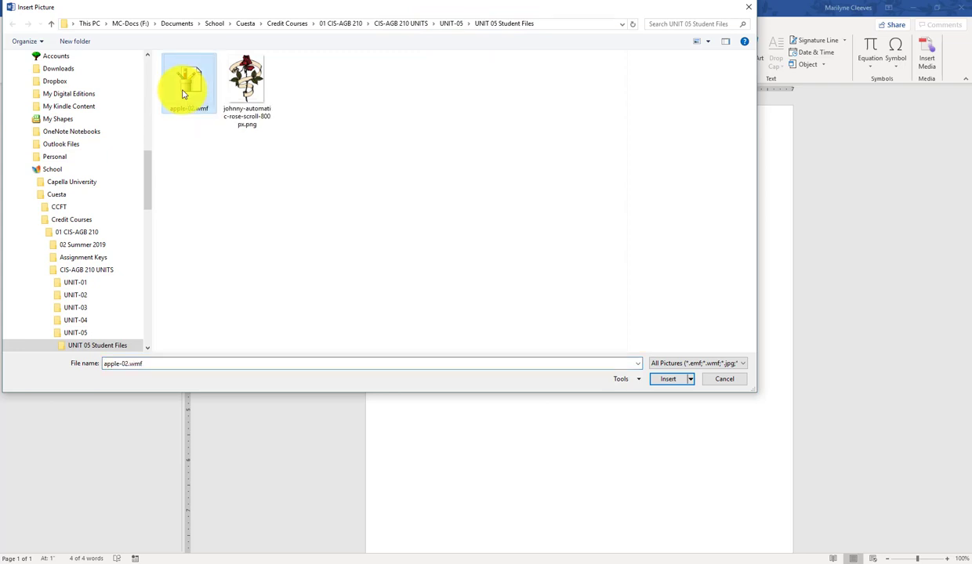
left_click(665, 381)
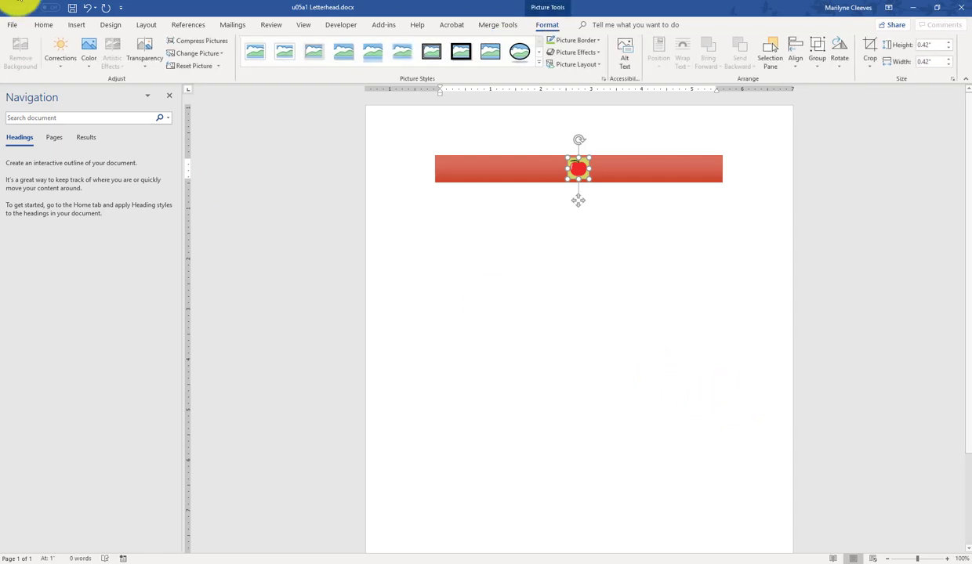
left_click(87, 7)
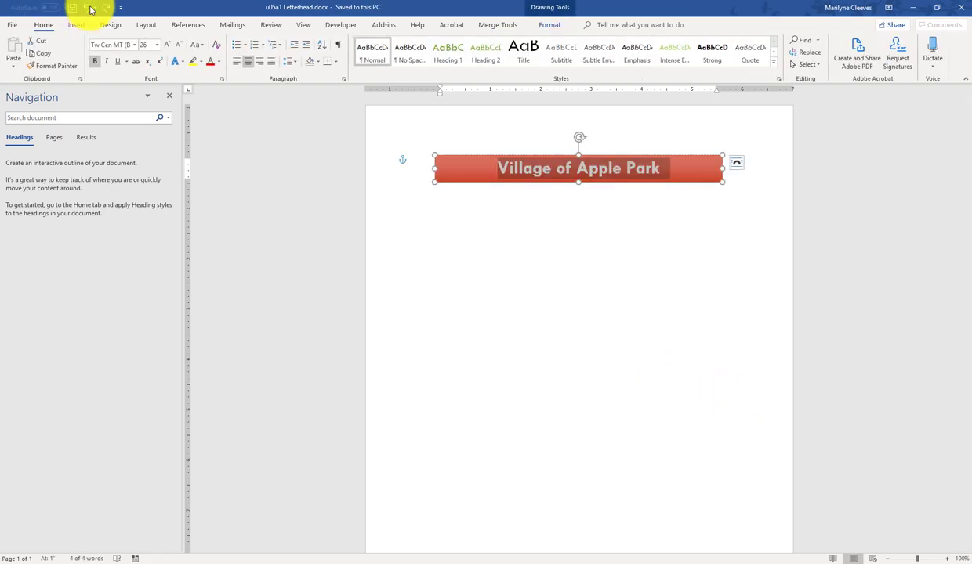
Step: Place the cursor outside the banner and reopen the Insert Picture file chooser
left_click(490, 304)
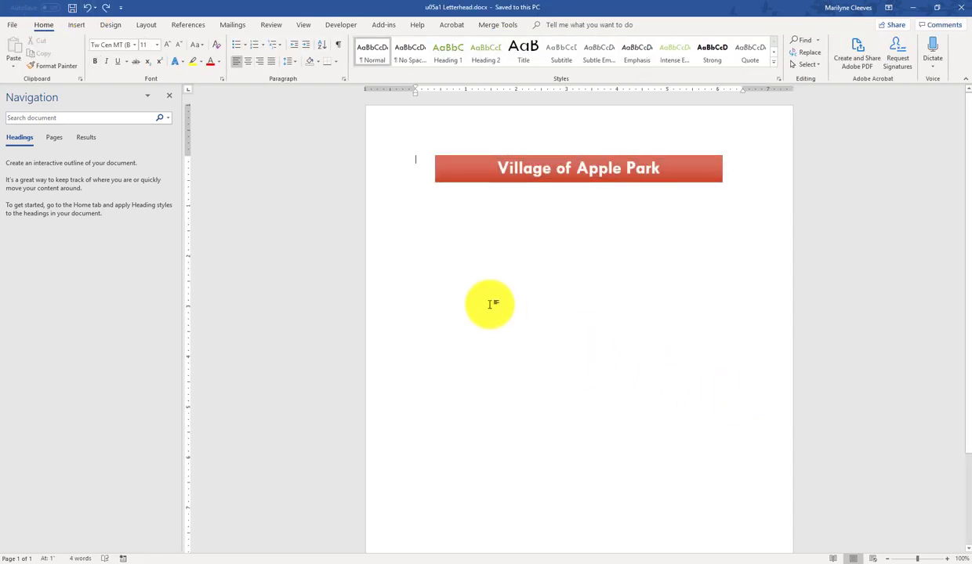
left_click(76, 24)
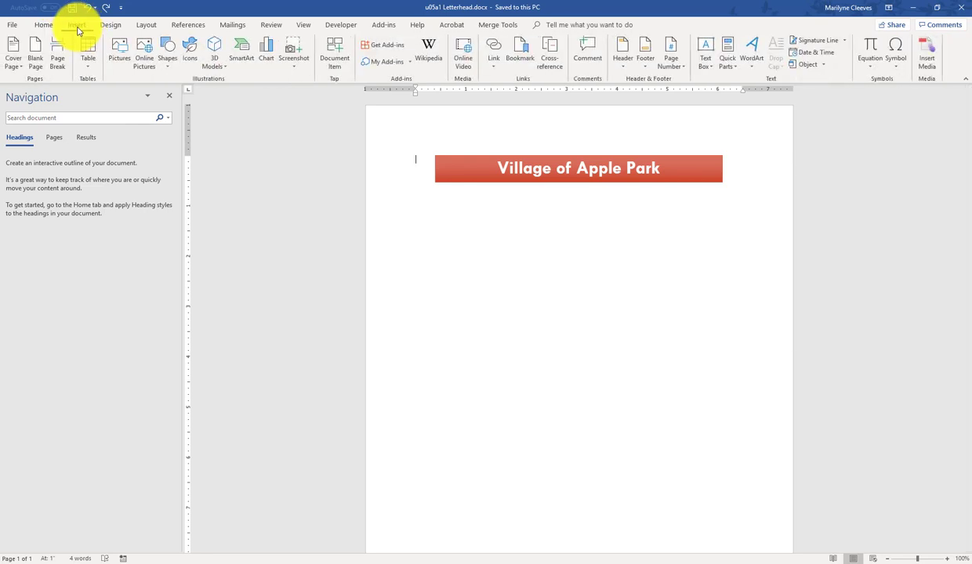
left_click(123, 61)
Step: Insert apple-02.wmf below the banner and select the 6.5" by 6.5" picture
left_click(186, 80)
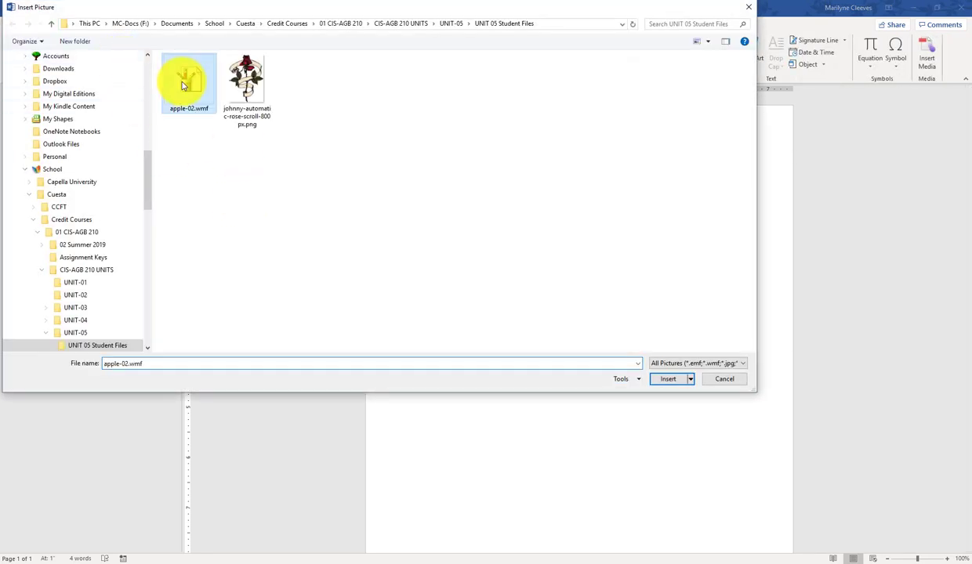
left_click(670, 380)
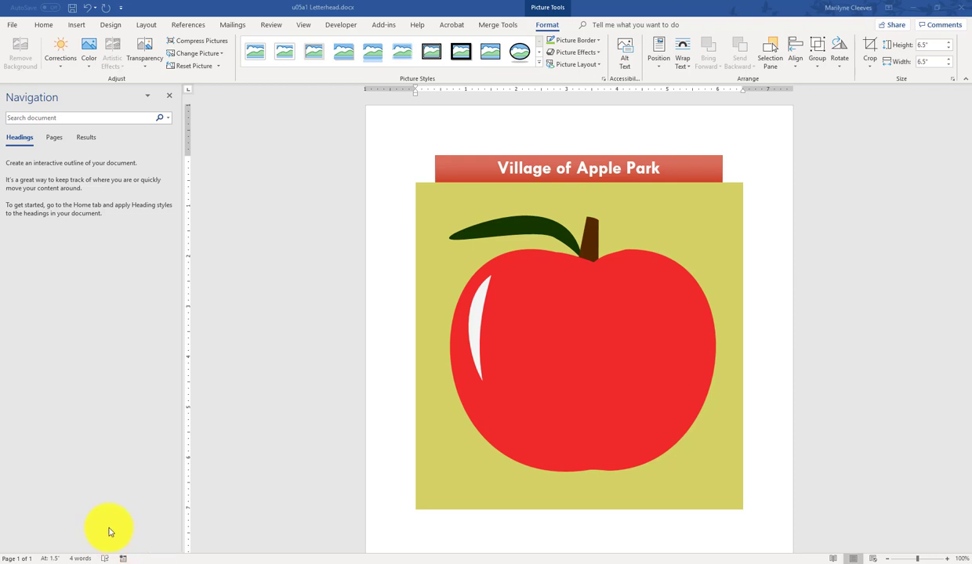
left_click(472, 488)
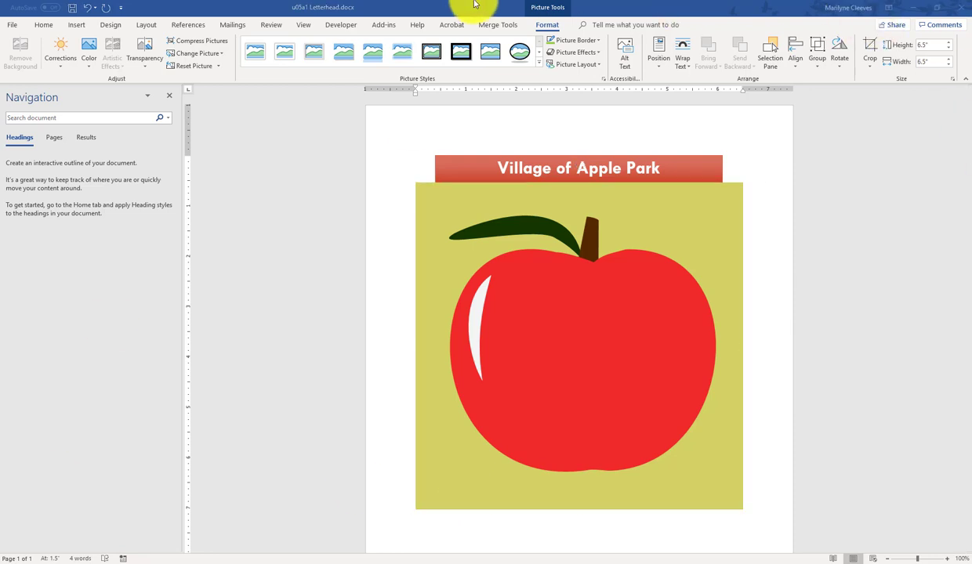
left_click(546, 9)
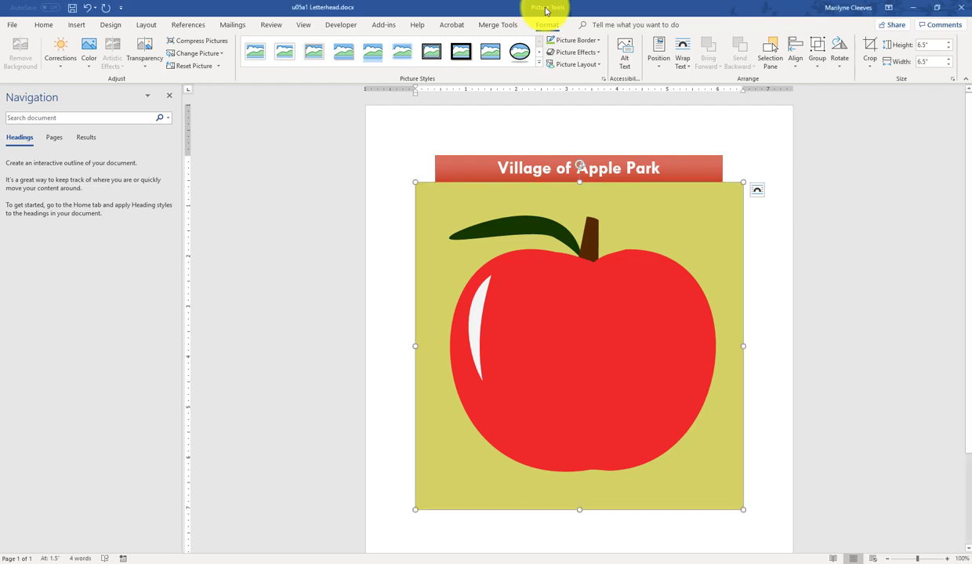
Step: Recolour the apple picture with Washout and set its cream background as the transparent colour
left_click(86, 67)
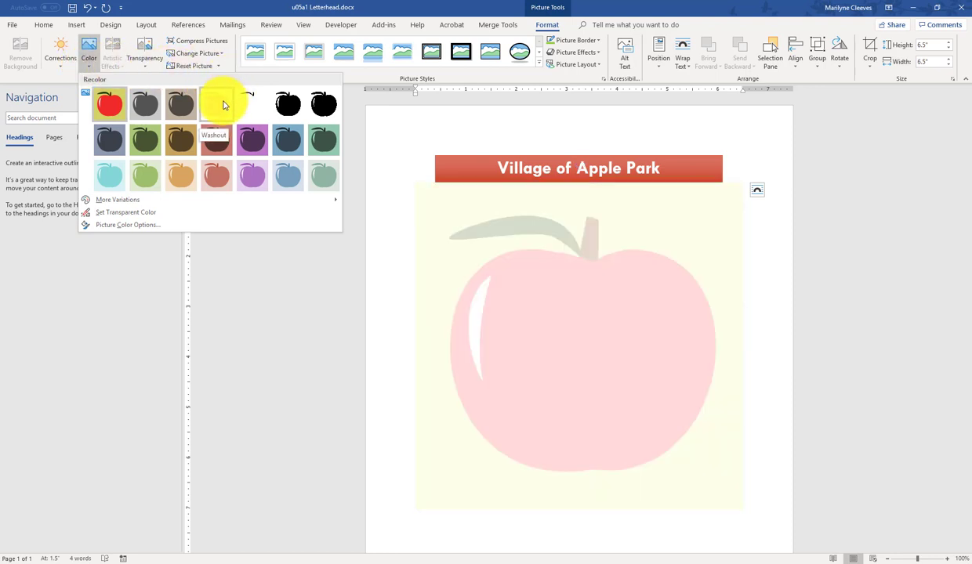
left_click(223, 104)
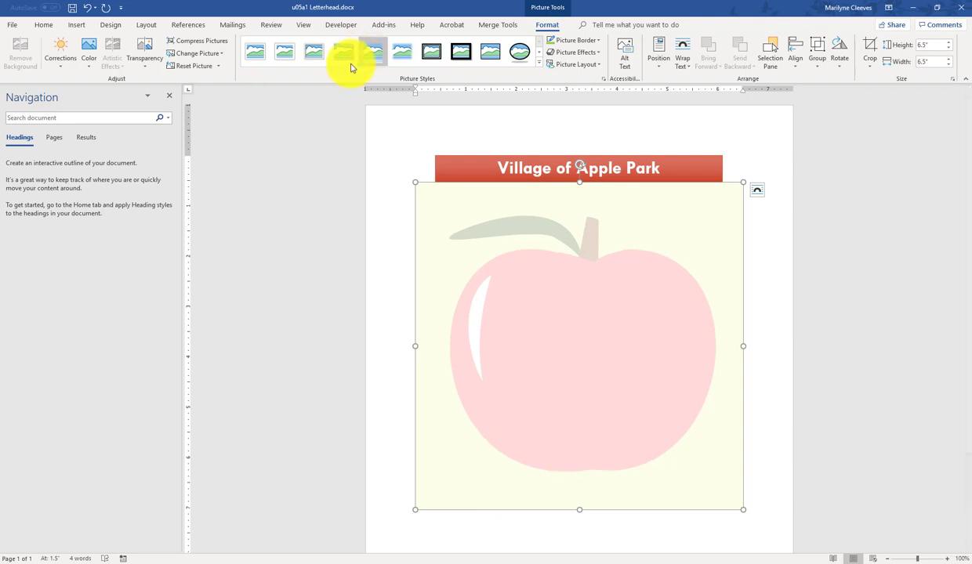
left_click(90, 57)
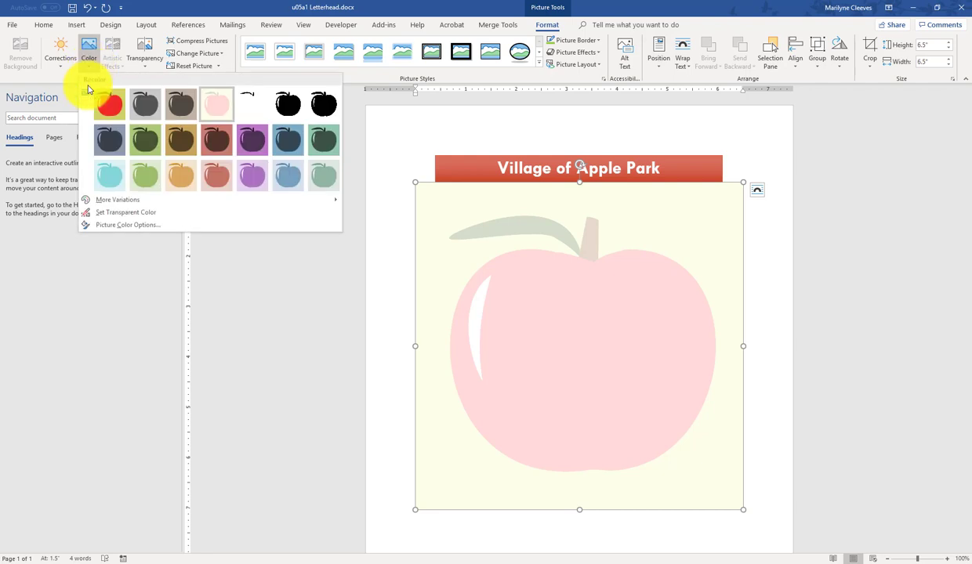
left_click(105, 215)
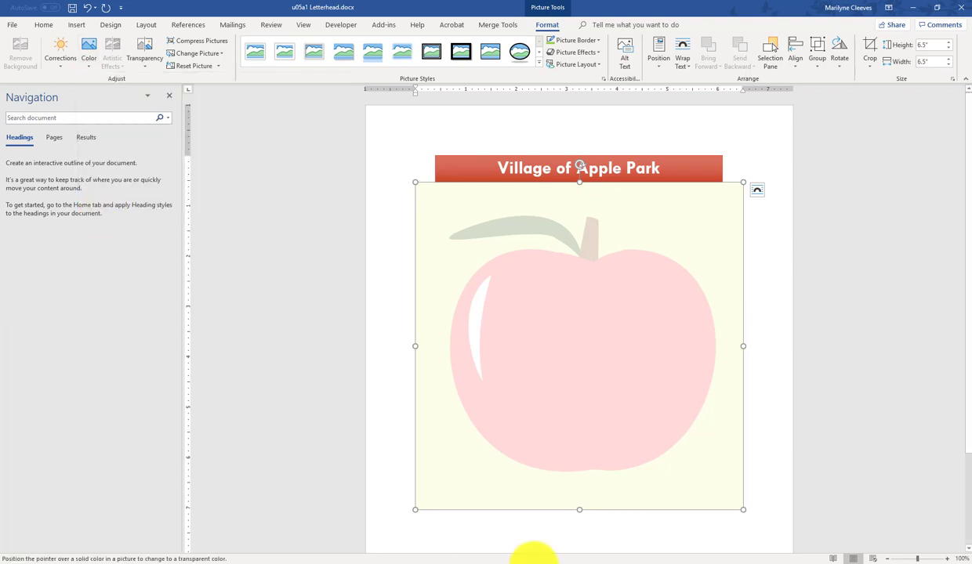
left_click(455, 464)
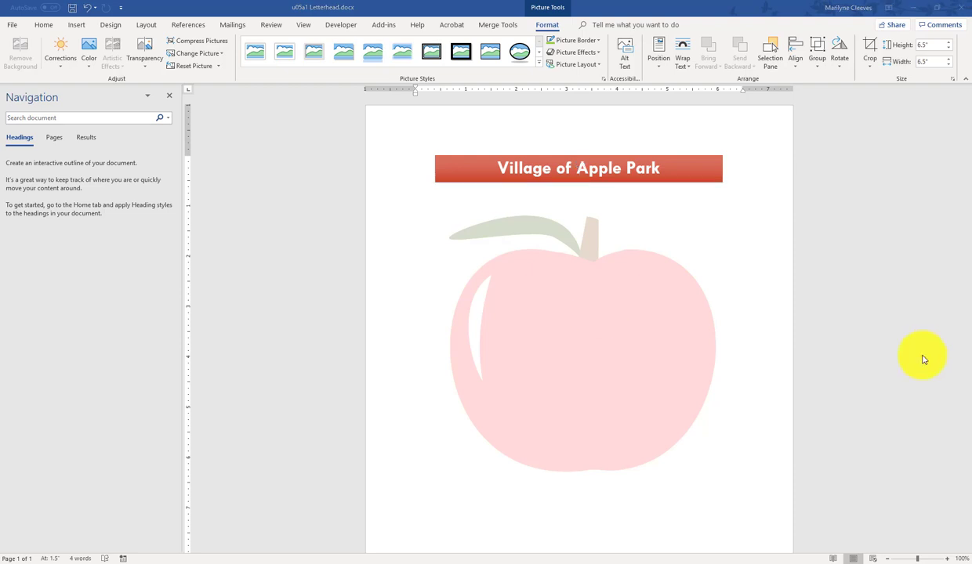
Step: Apply the Brightness -20%, Contrast -20% correction to the reselected apple picture
left_click(628, 390)
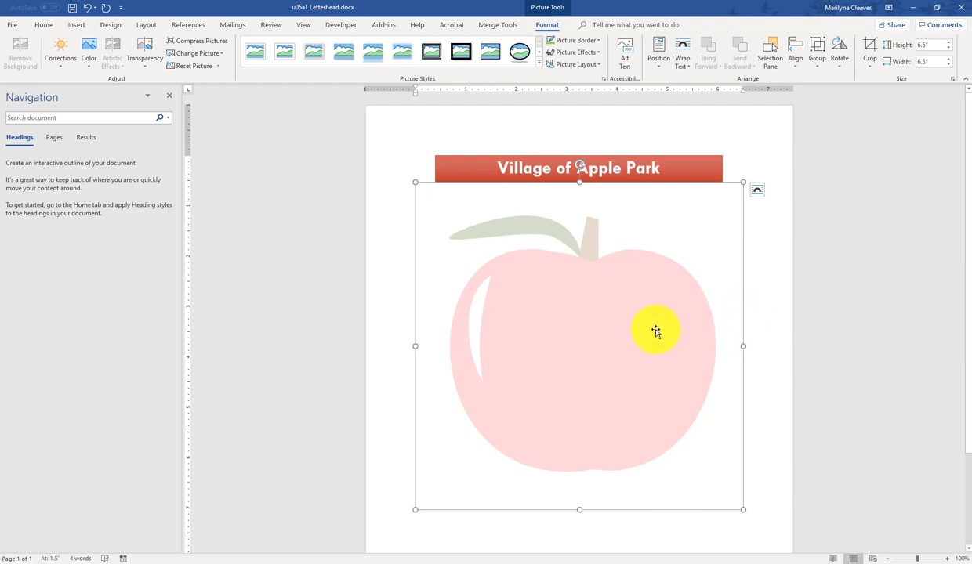
left_click(65, 73)
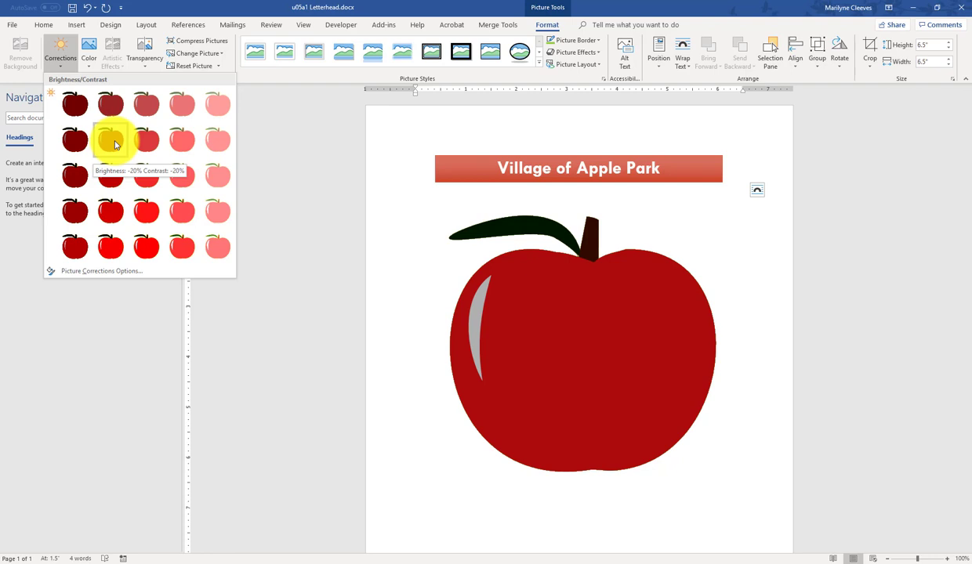
left_click(115, 143)
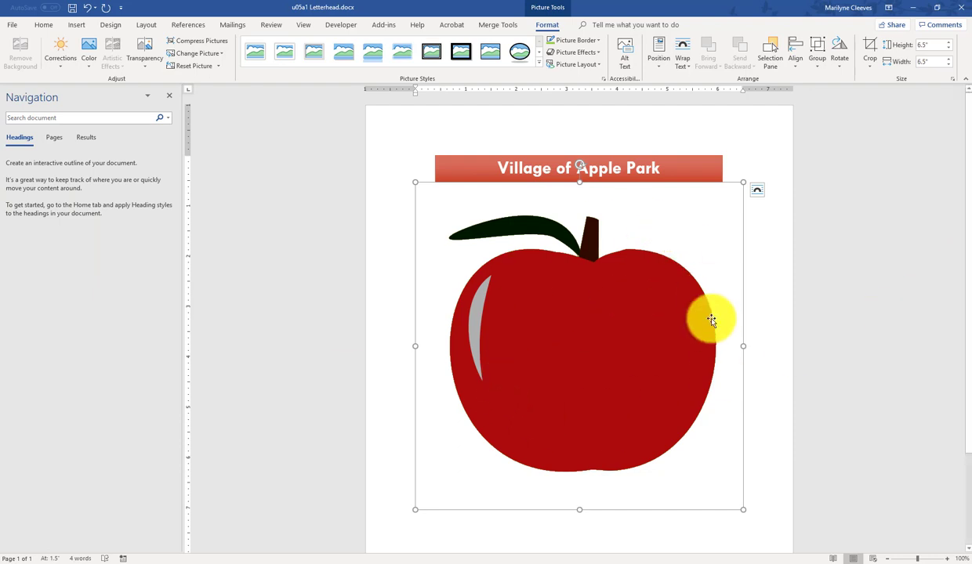
Step: Enter smaller size values in the Size group to shrink the apple, then check its placement
left_click(931, 45)
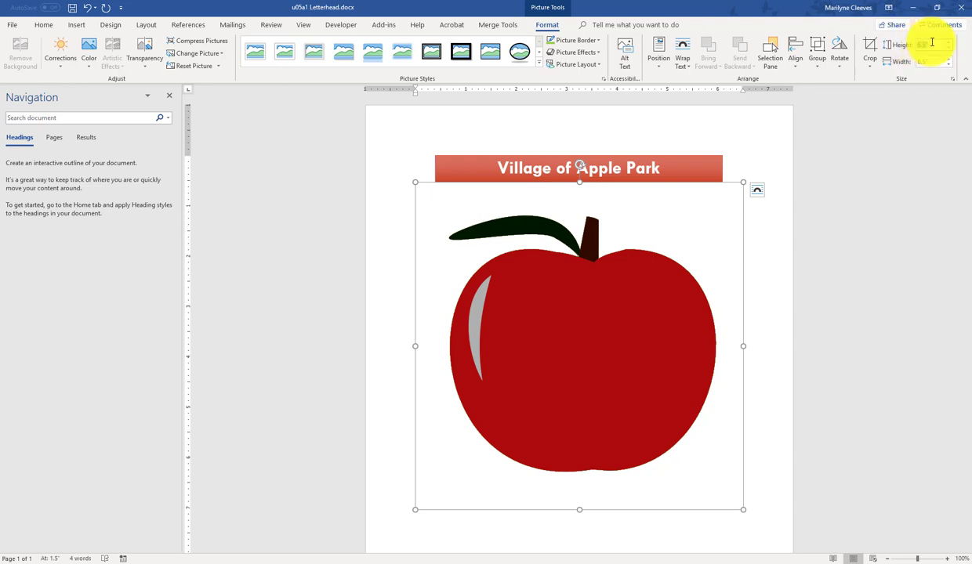
type("1")
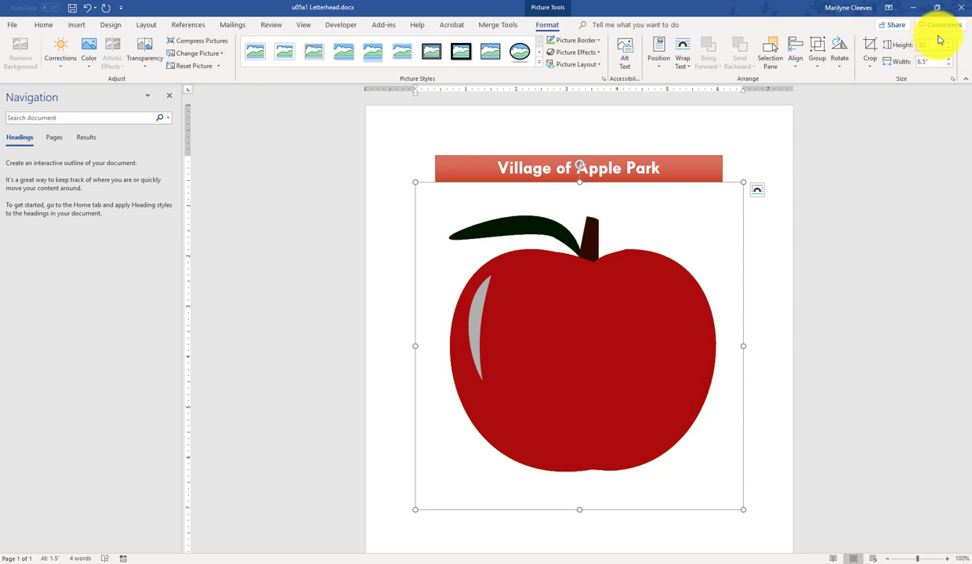
left_click(934, 60)
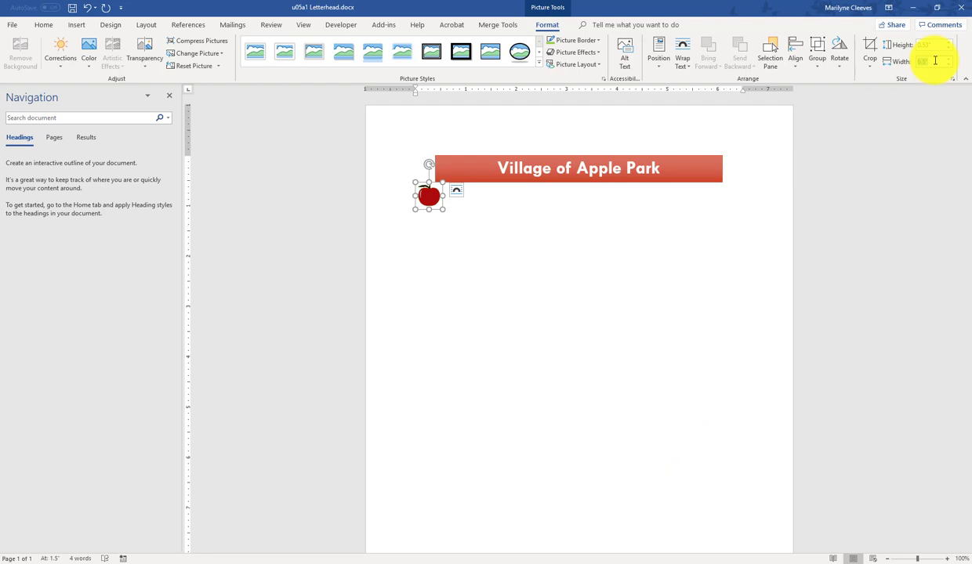
type(".")
left_click(459, 210)
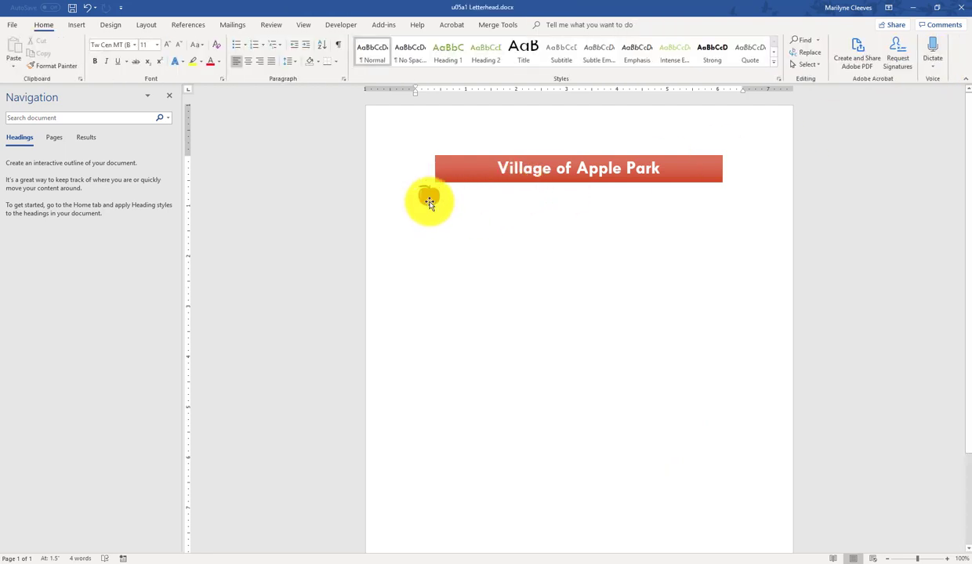
left_click(429, 196)
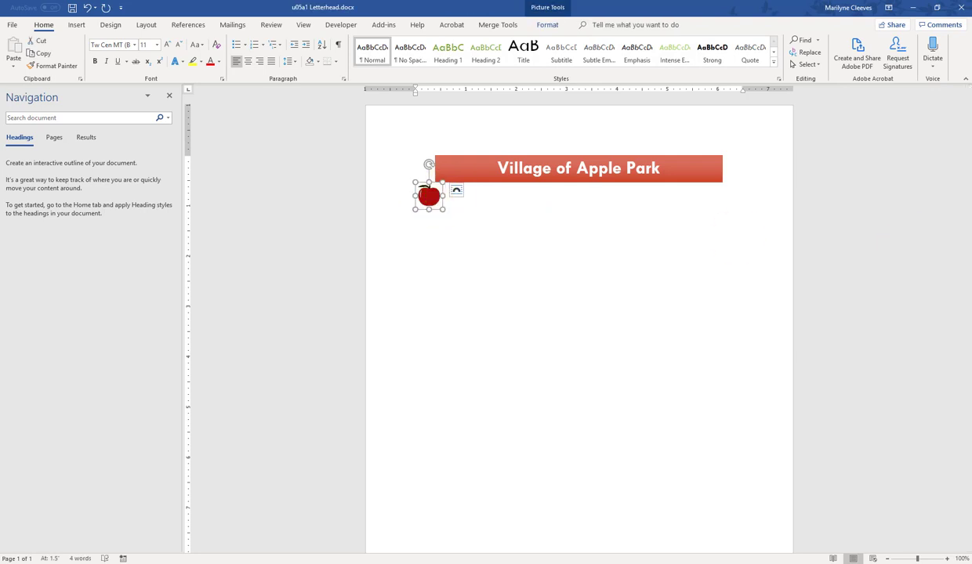
left_click(552, 448)
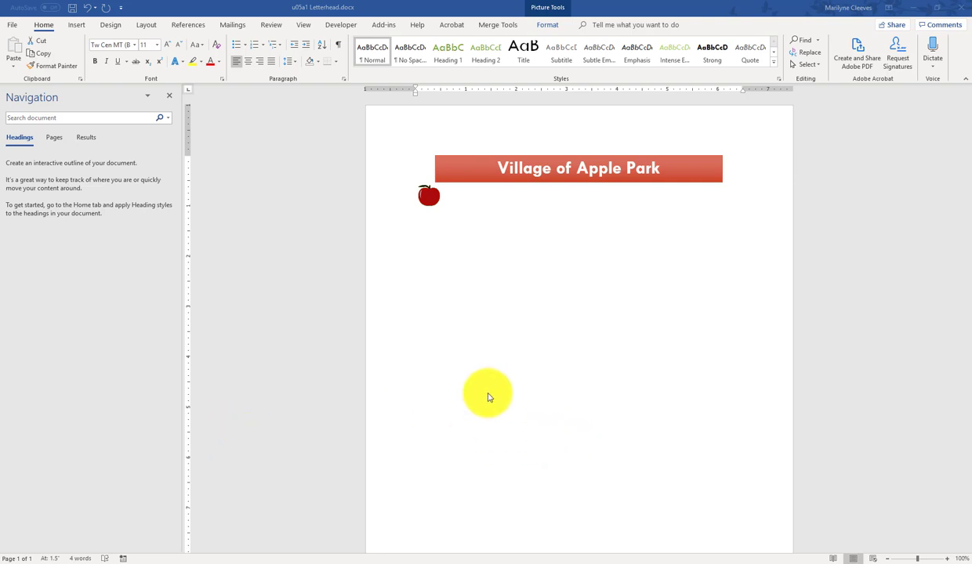
Step: Copy the apple, paste a duplicate after it, and drag the copy to the right of the first
left_click(428, 196)
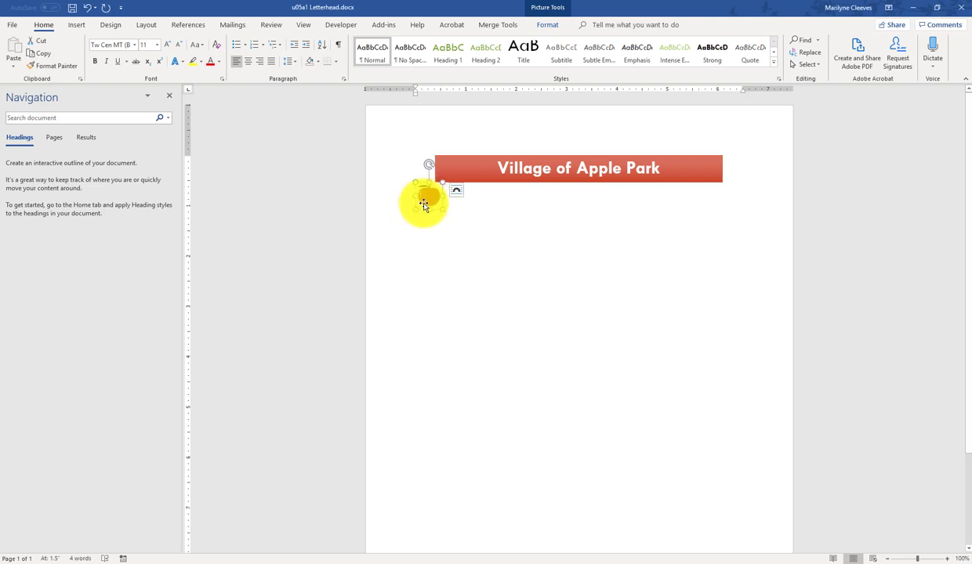
right_click(424, 203)
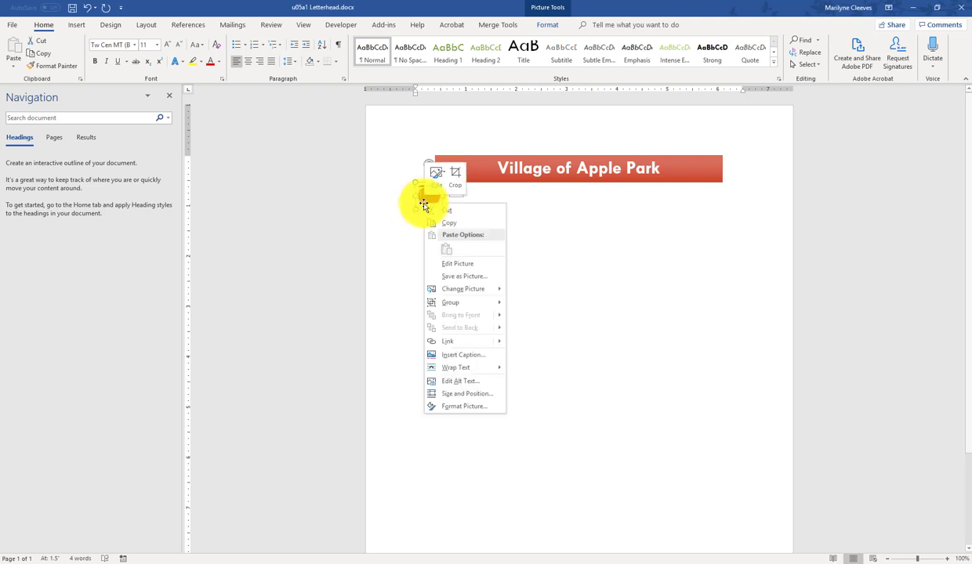
left_click(463, 222)
left_click(550, 224)
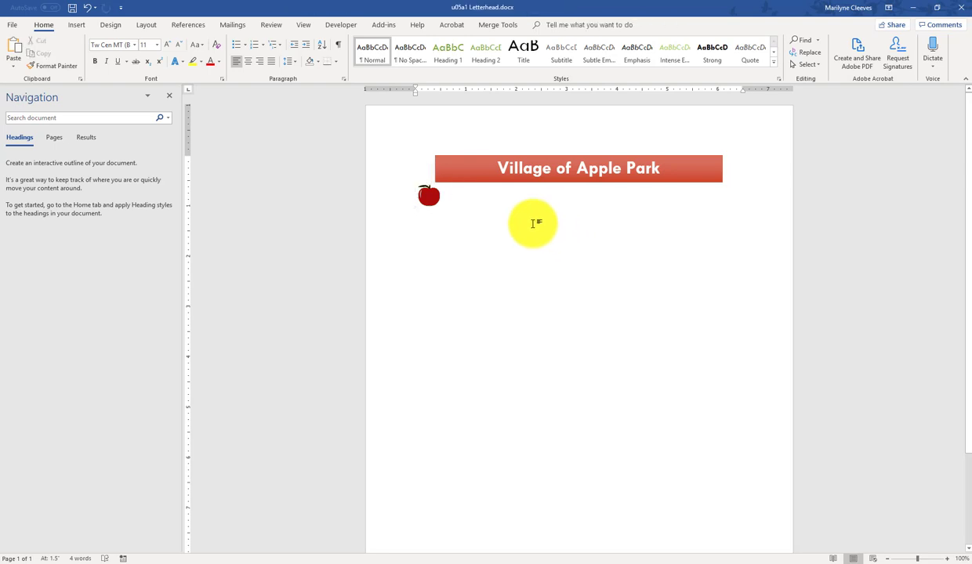
right_click(532, 224)
left_click(558, 269)
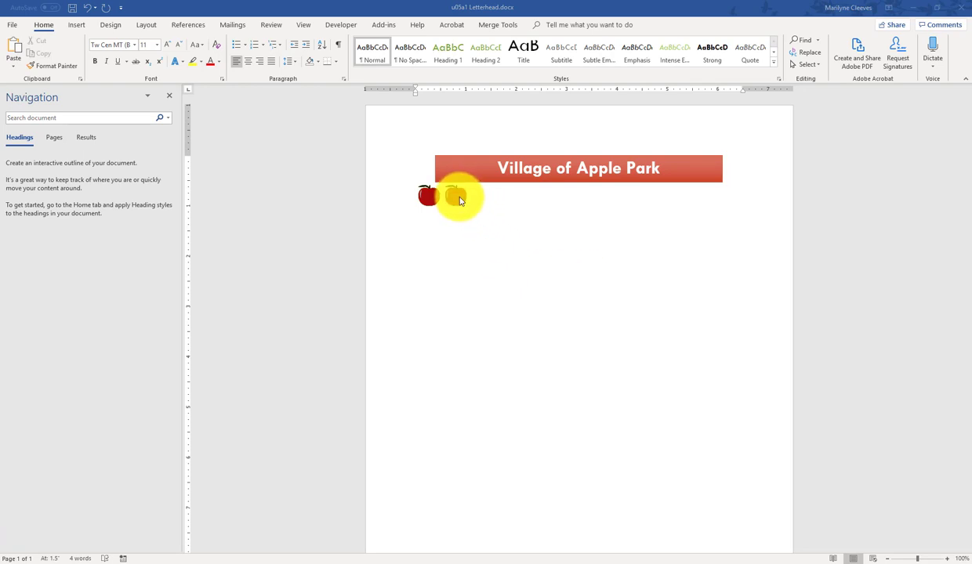
left_click_drag(419, 200, 460, 201)
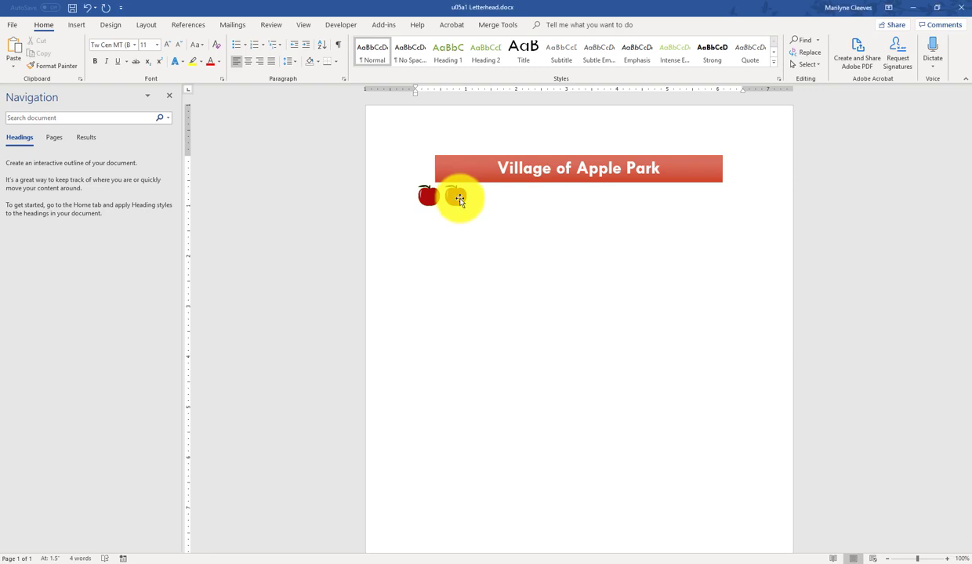
left_click(460, 201)
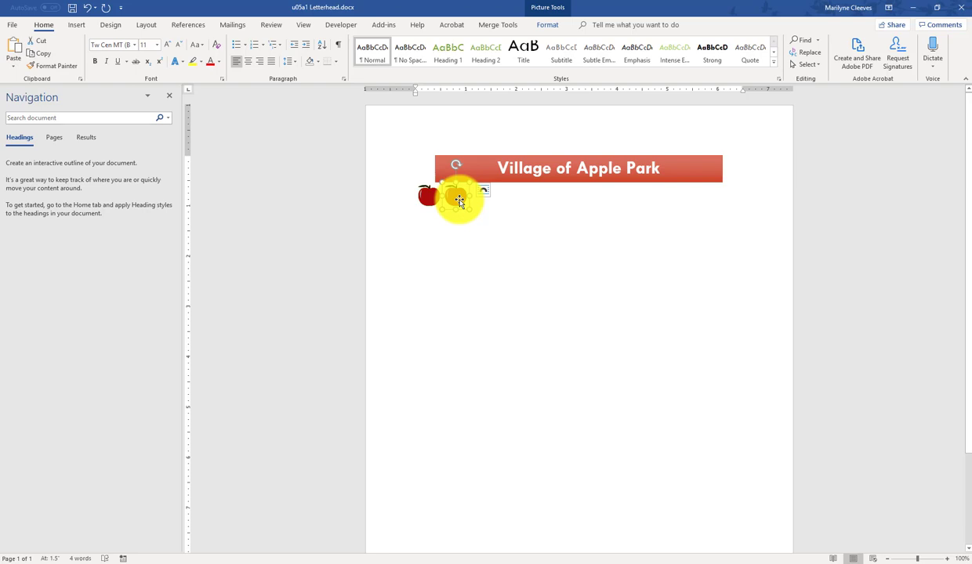
right_click(460, 201)
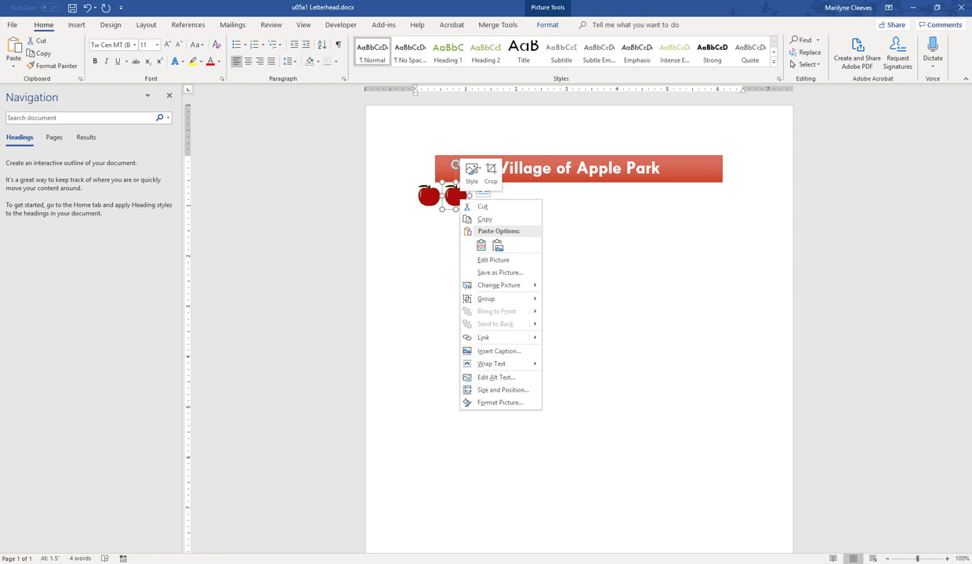
Step: Flip the second apple horizontally so it mirrors the first
left_click(254, 407)
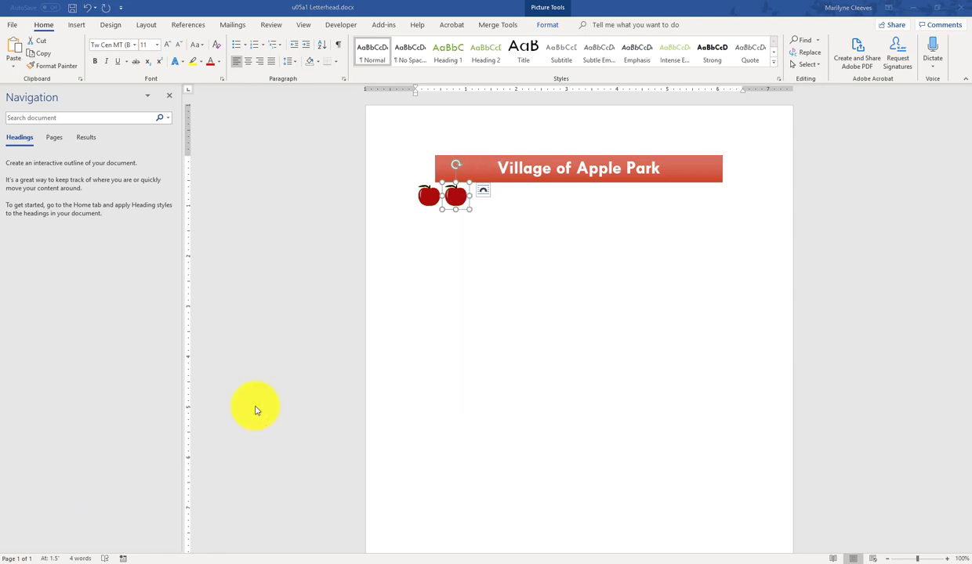
left_click(551, 10)
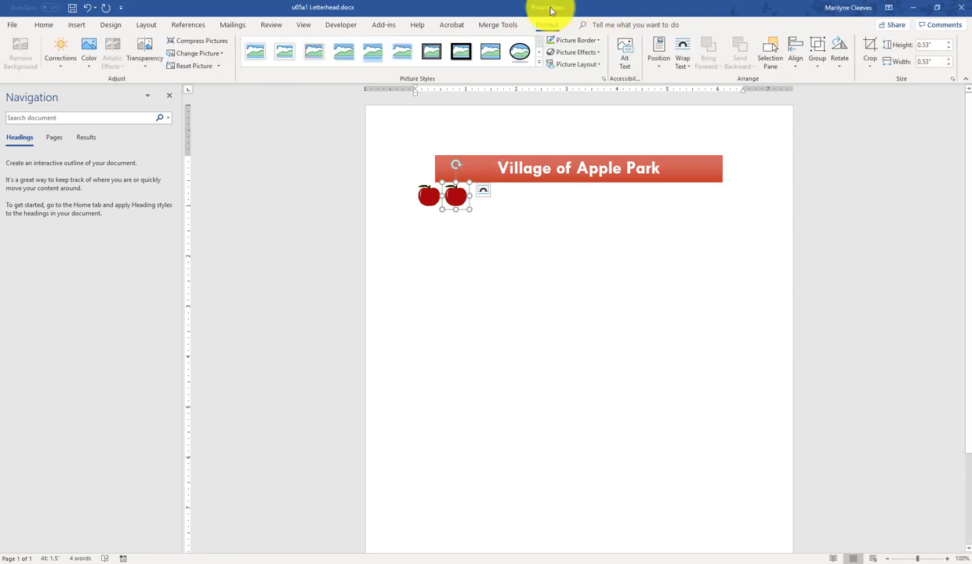
left_click(840, 66)
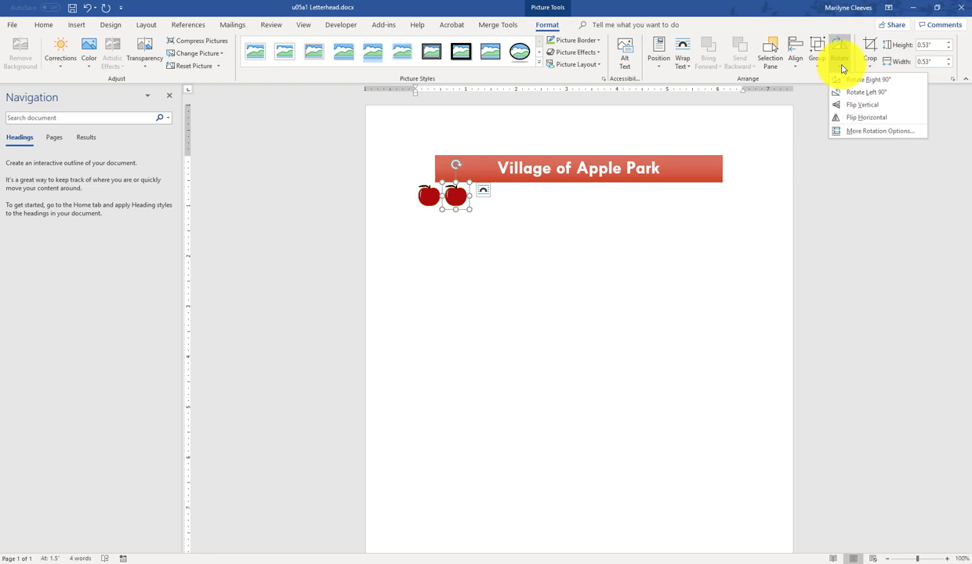
left_click(860, 118)
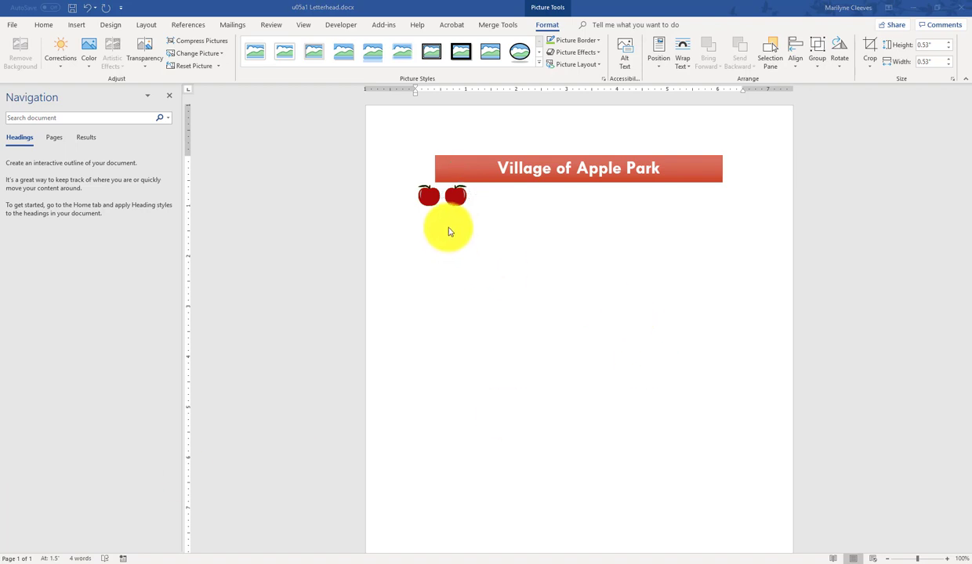
left_click(427, 203)
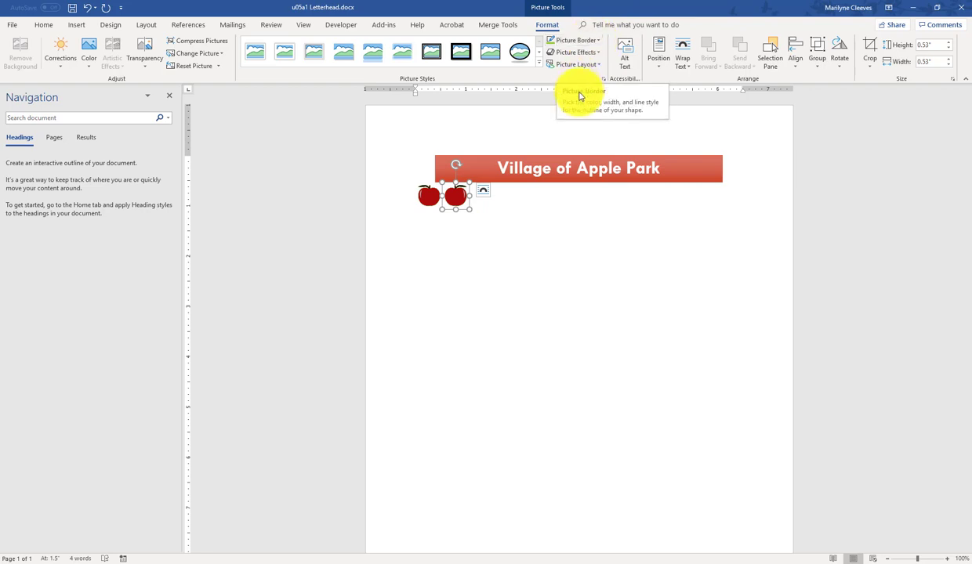
Step: Outline the second apple with an Accent 1, Darker 25% picture border
left_click(599, 40)
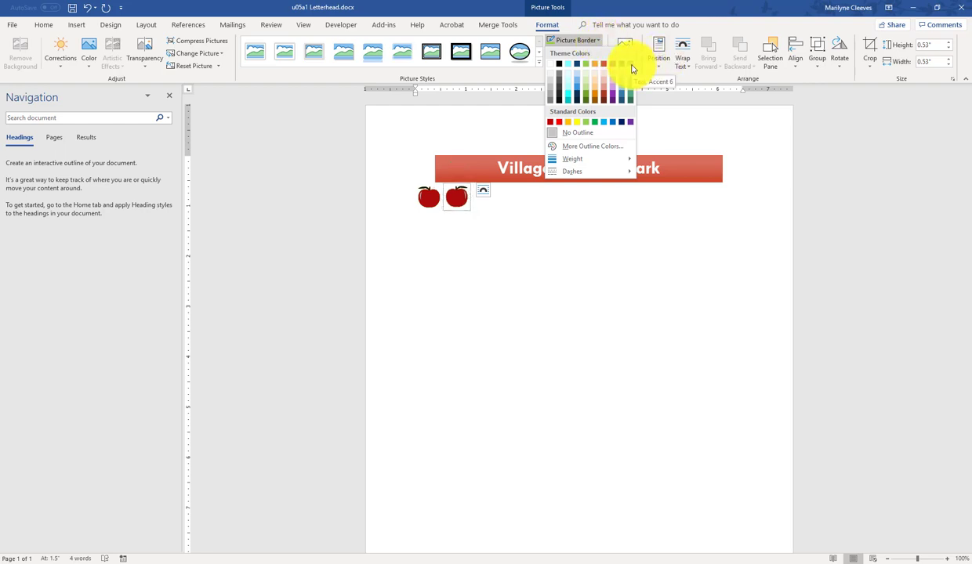
left_click(587, 98)
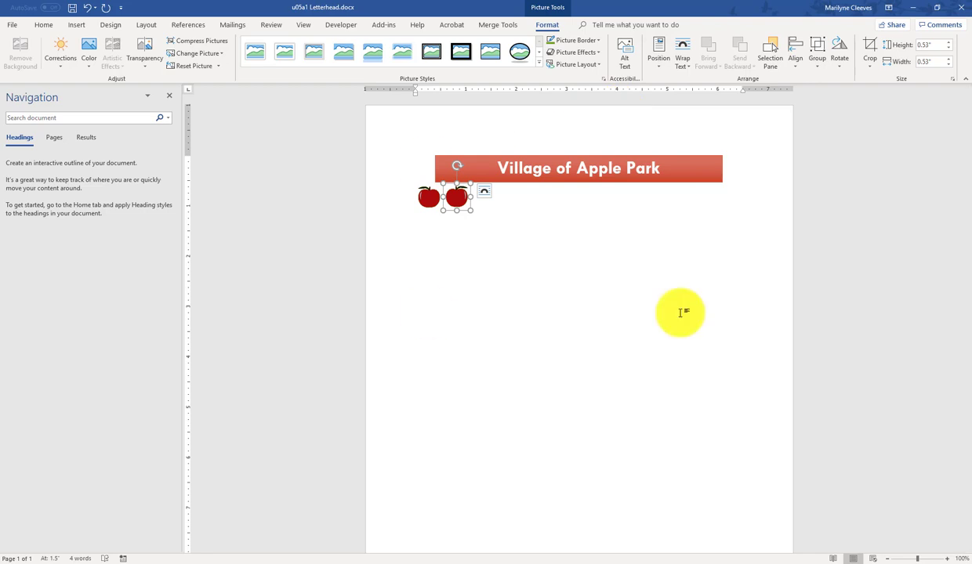
left_click(479, 212)
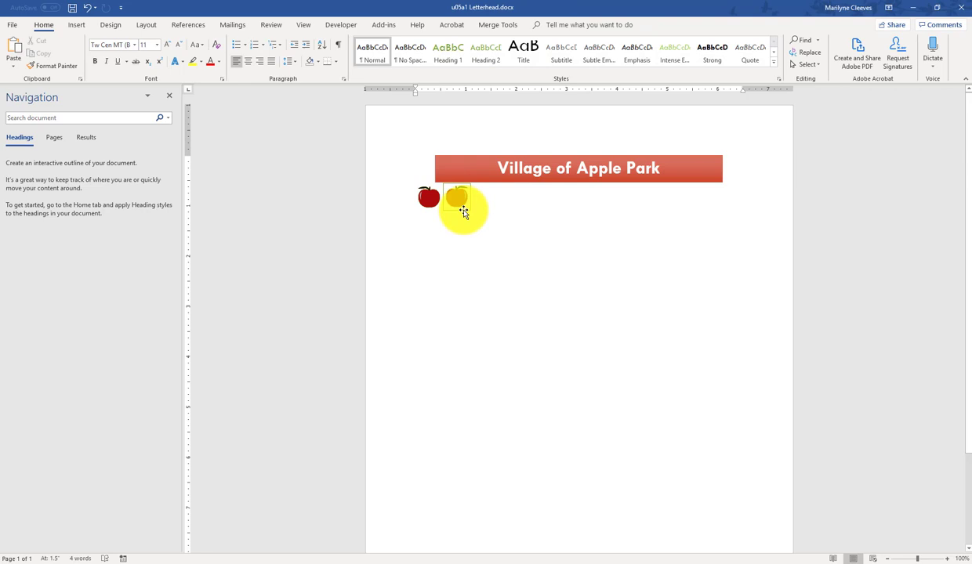
Step: Copy the second apple's outline onto the first apple with Format Painter
left_click(463, 212)
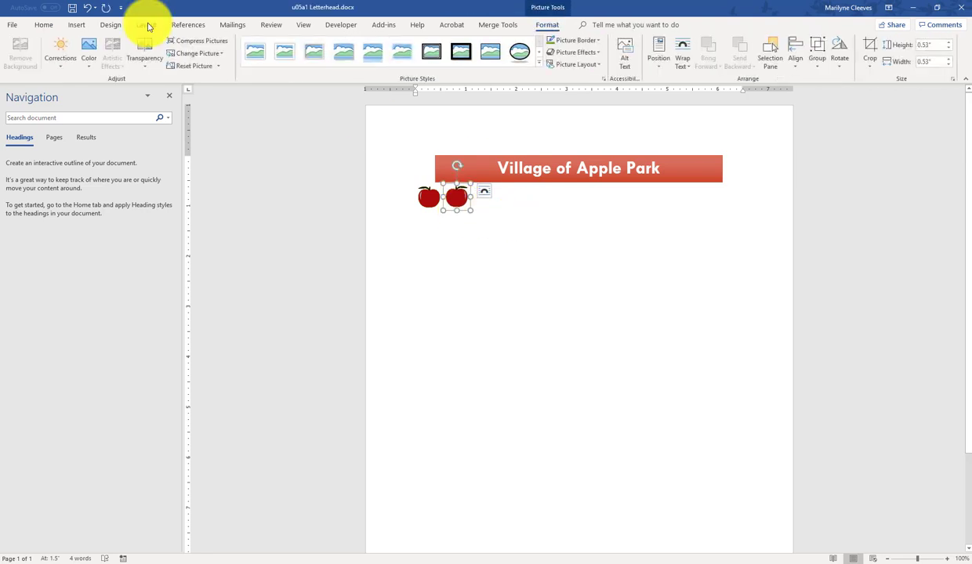
left_click(42, 25)
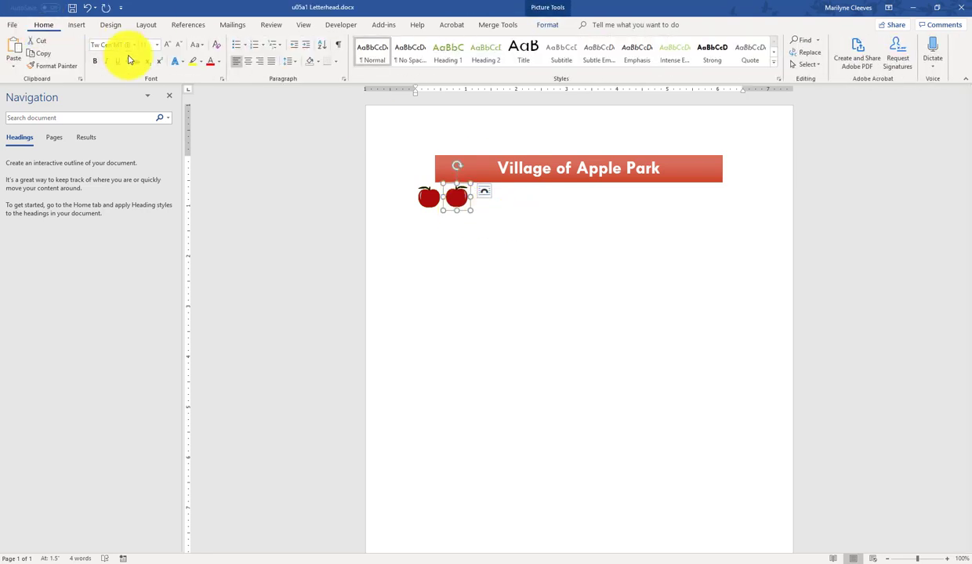
left_click(49, 66)
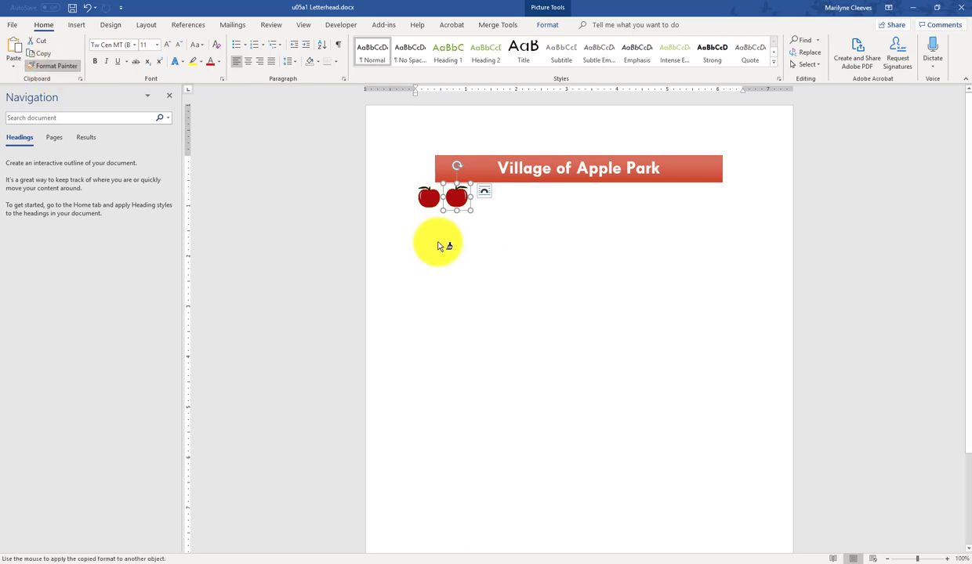
left_click(424, 205)
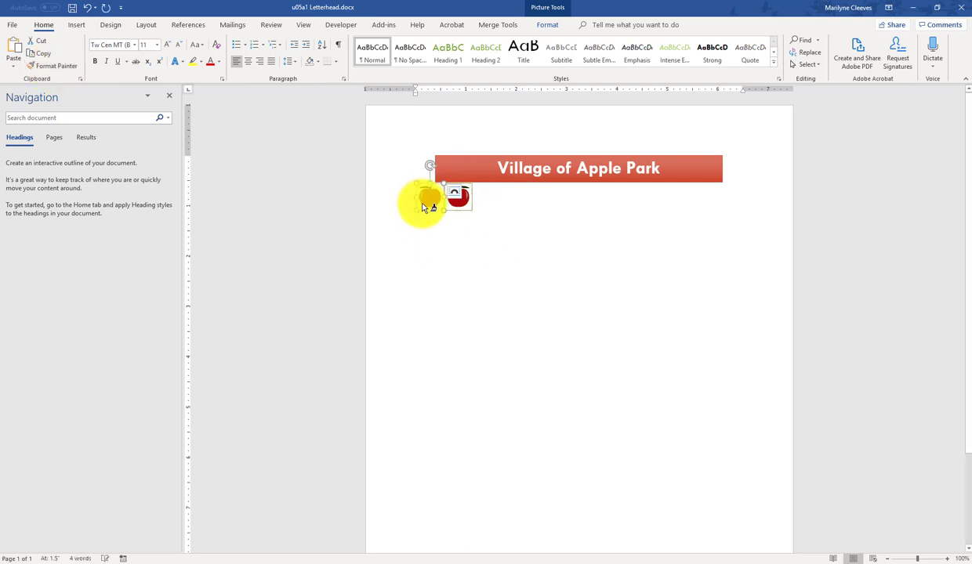
left_click(491, 224)
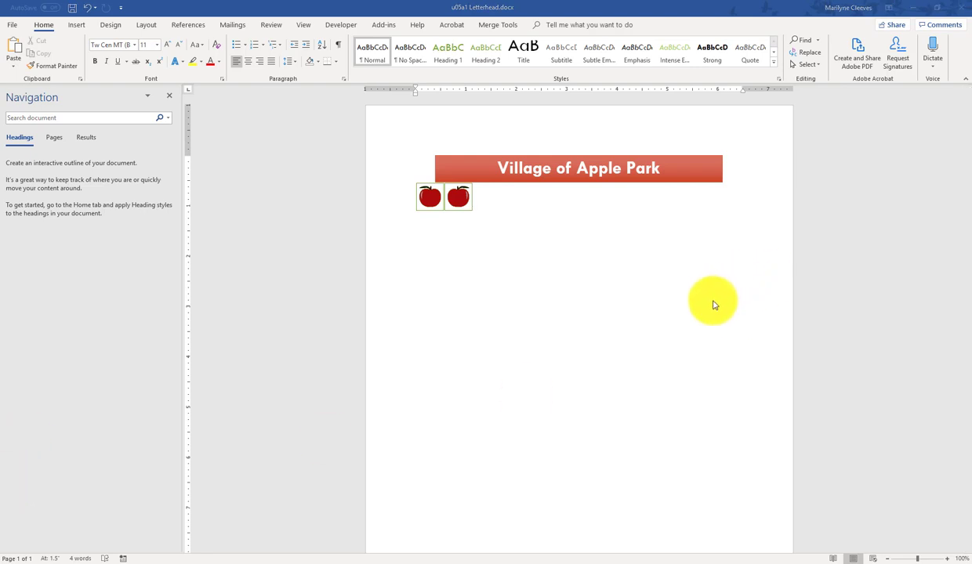
left_click(430, 207)
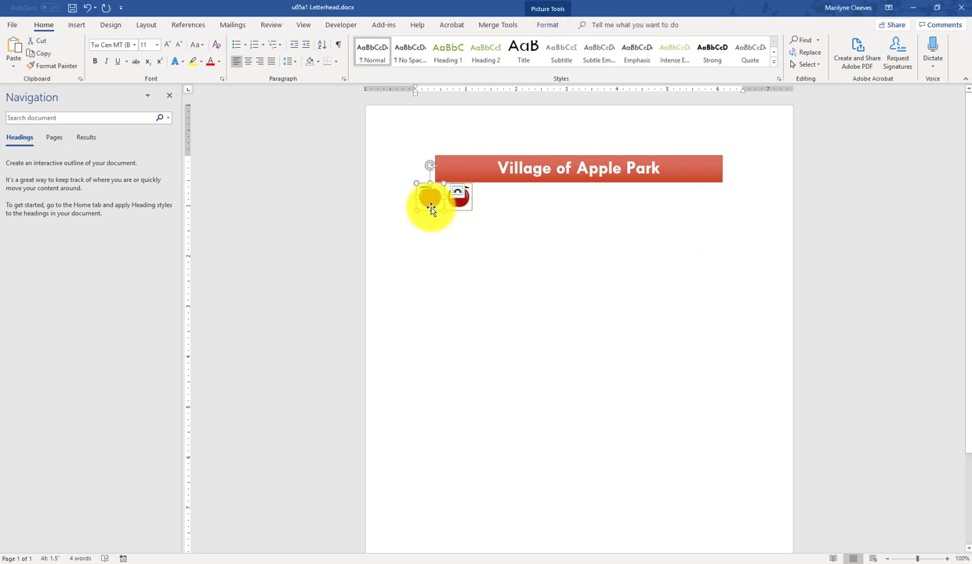
left_click(546, 8)
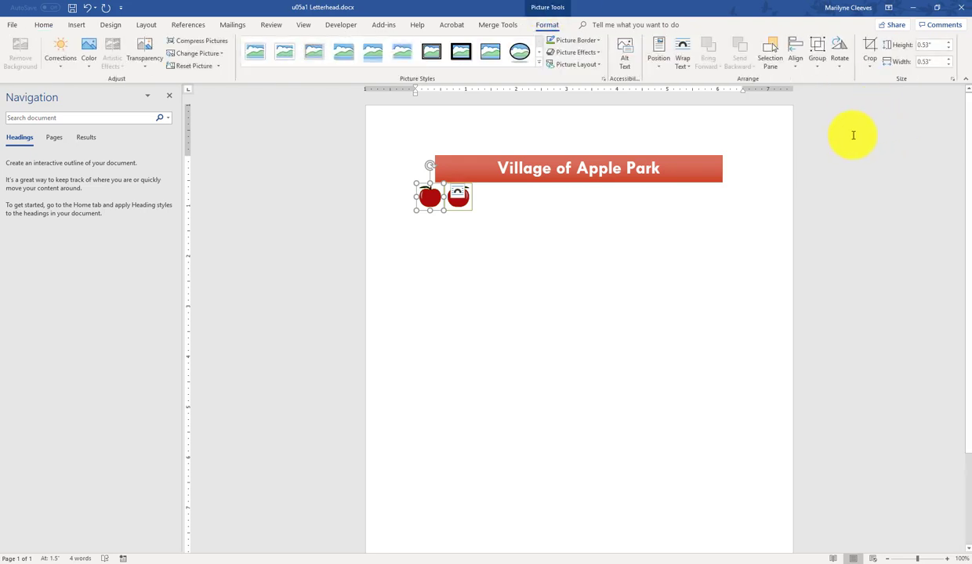
Step: Set Tight wrapping on the first apple, move the second beside it, and make it Tight too
left_click(684, 61)
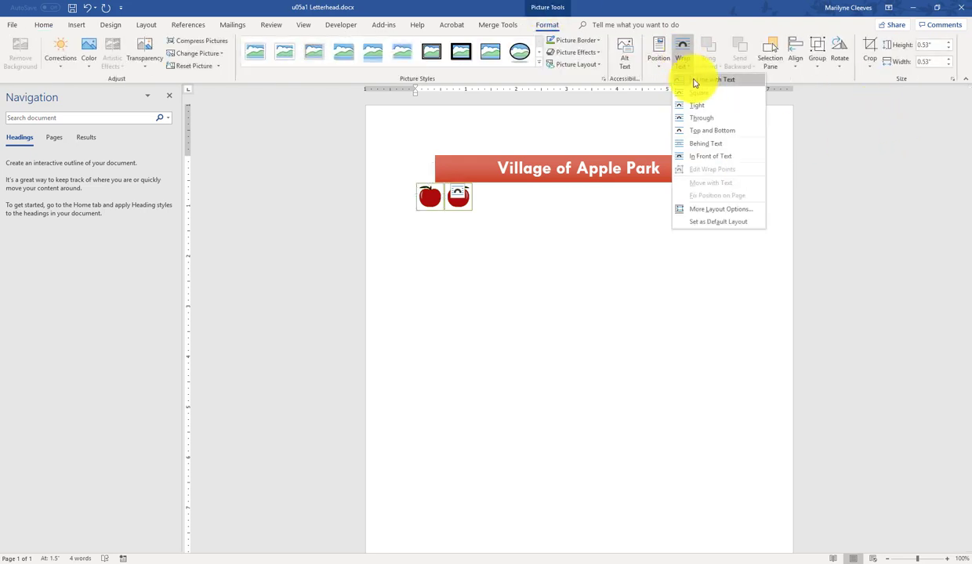
left_click(694, 106)
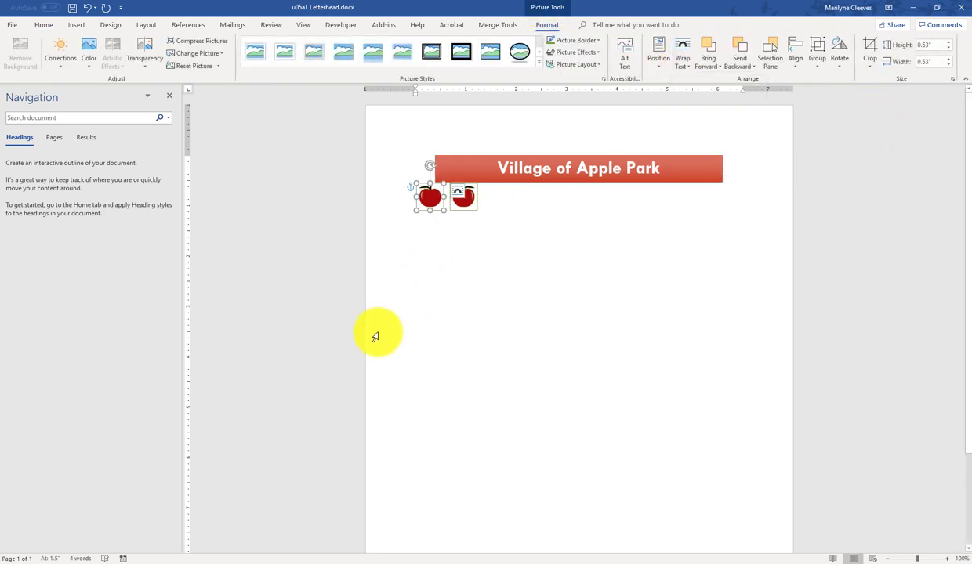
left_click_drag(465, 212, 473, 210)
left_click(682, 56)
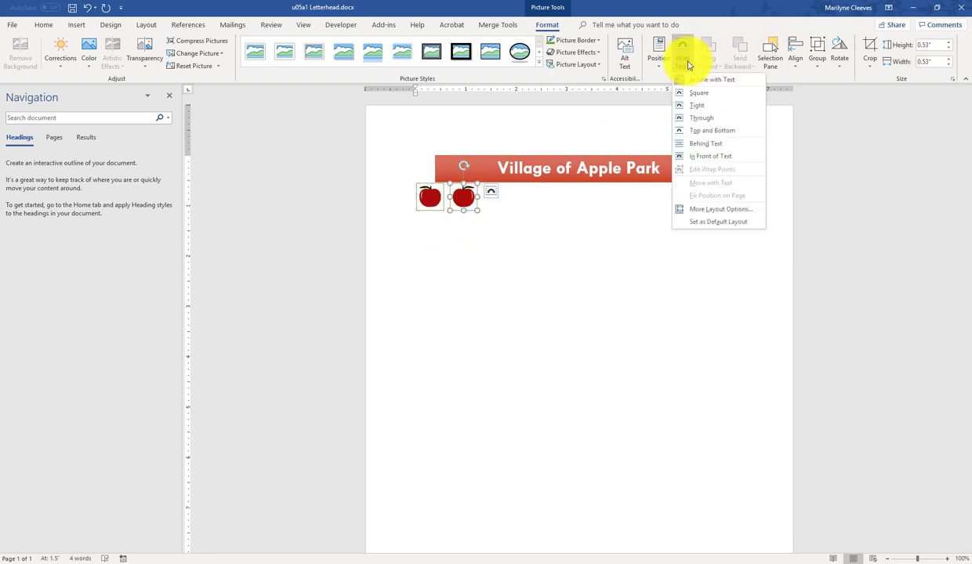
left_click(690, 109)
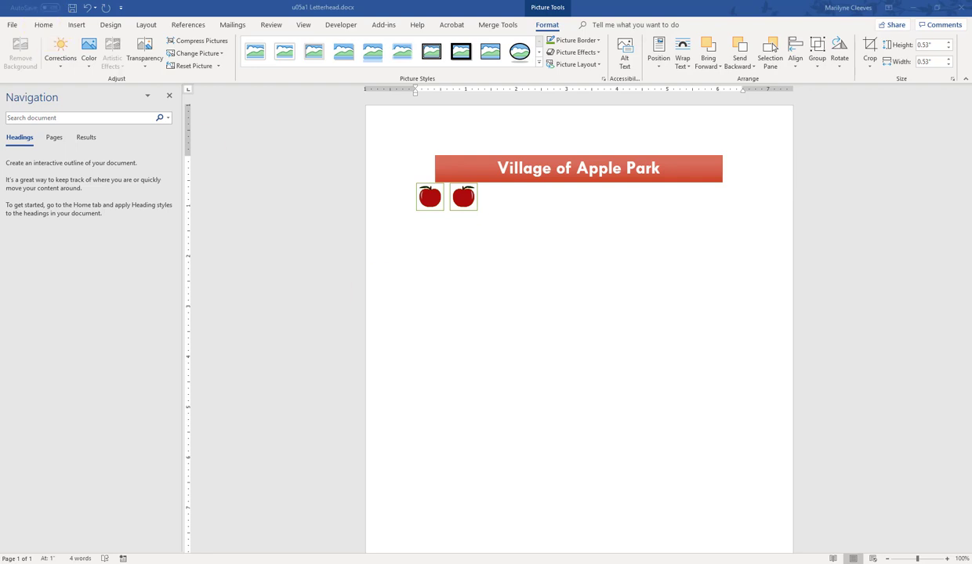
Step: Zoom in and fit the left apple against the banner's left end
left_click(917, 559)
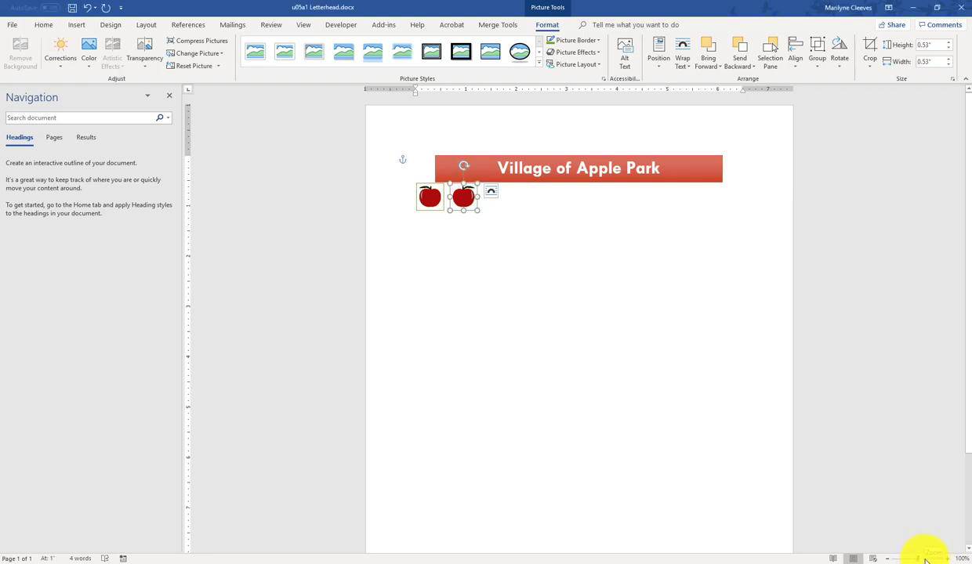
left_click_drag(917, 559, 934, 558)
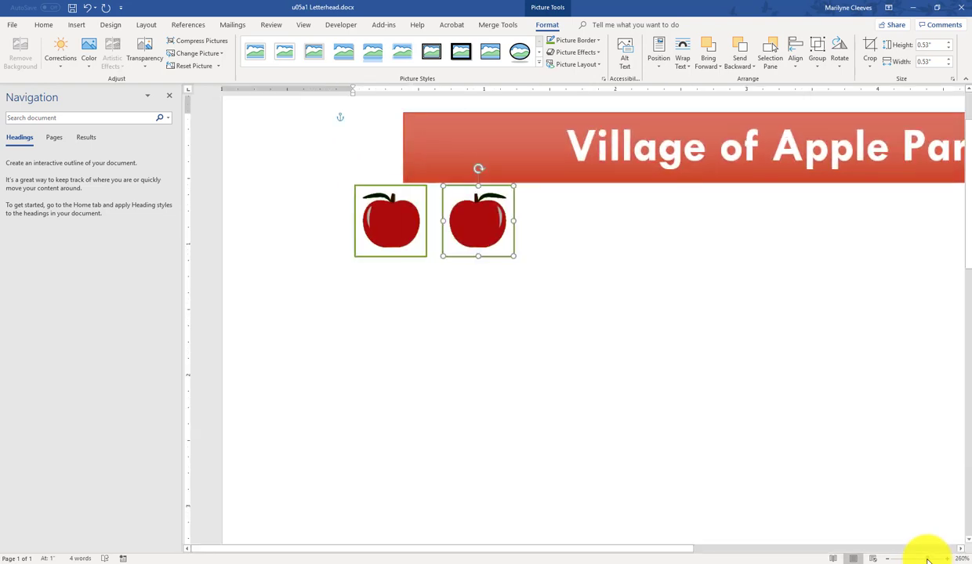
left_click(396, 254)
left_click_drag(396, 254, 376, 165)
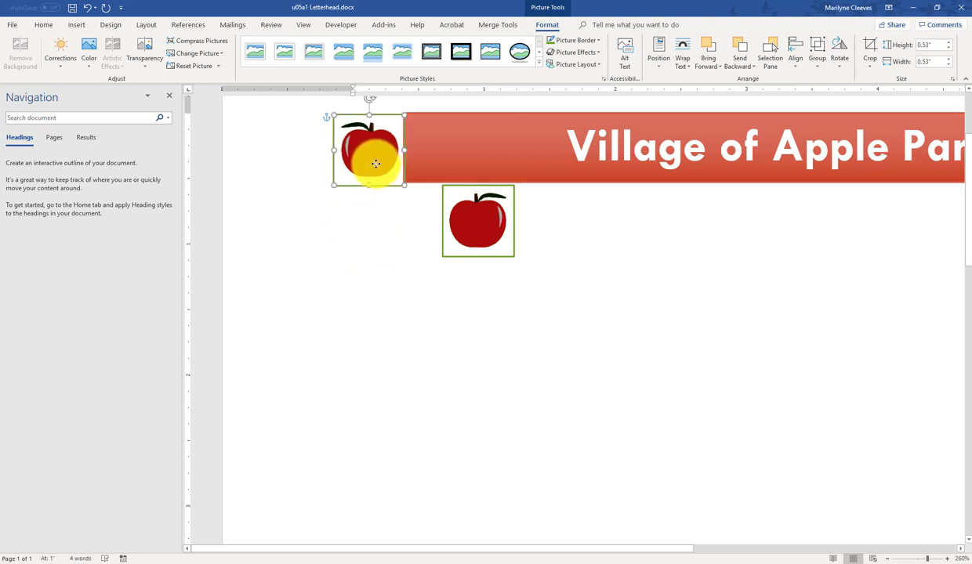
left_click_drag(375, 164, 375, 164)
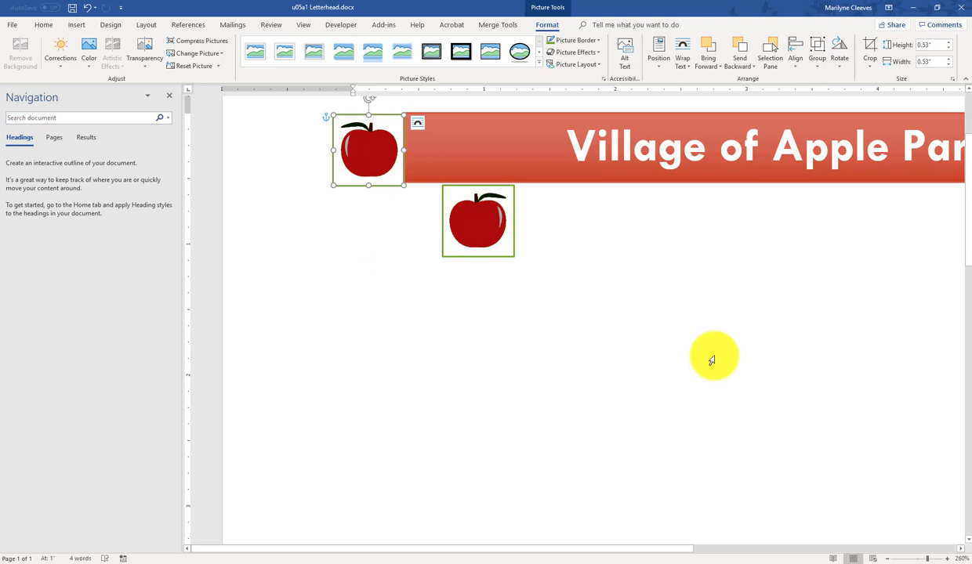
key("ctrl+z")
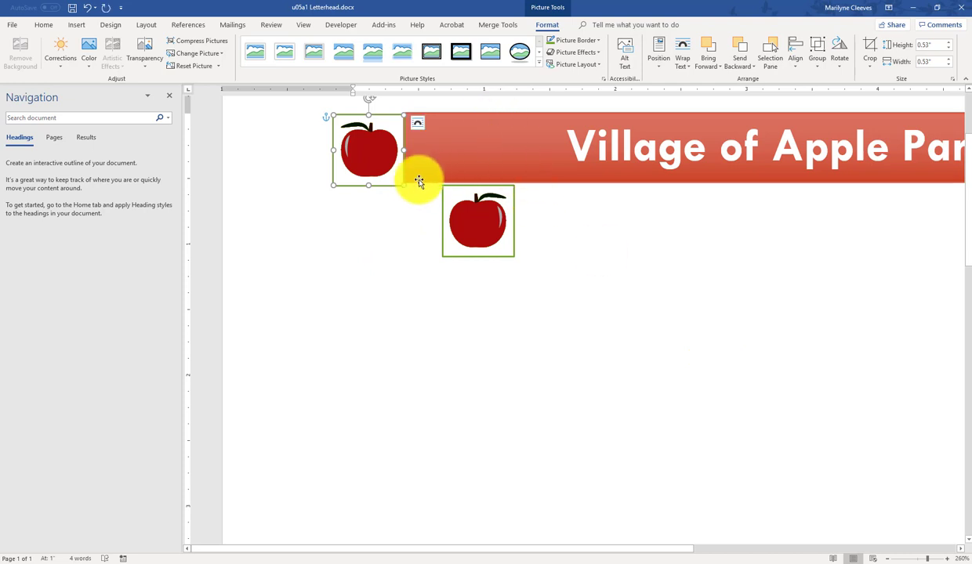
left_click_drag(397, 180, 395, 166)
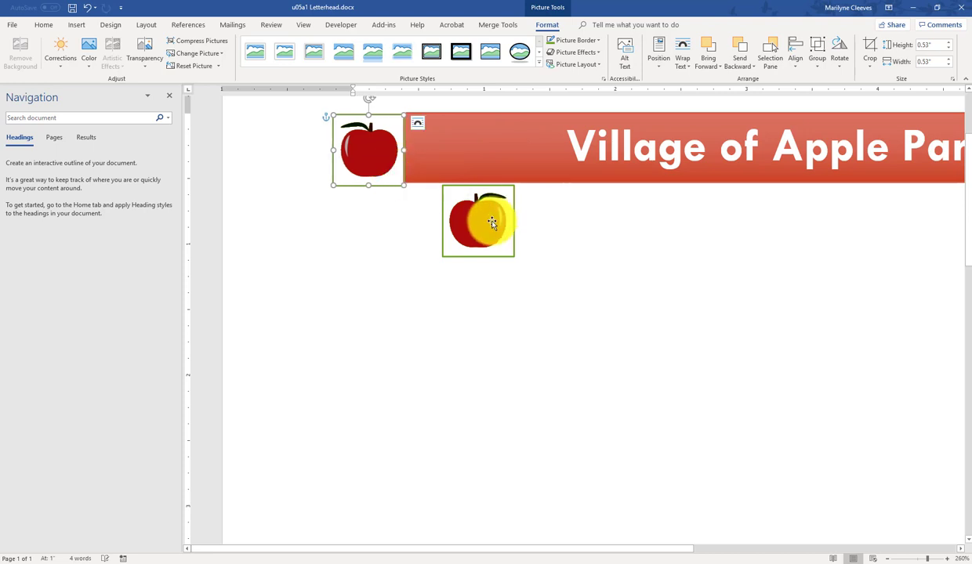
Step: Move the second apple to sit beside the banner's right end
left_click_drag(481, 226, 759, 236)
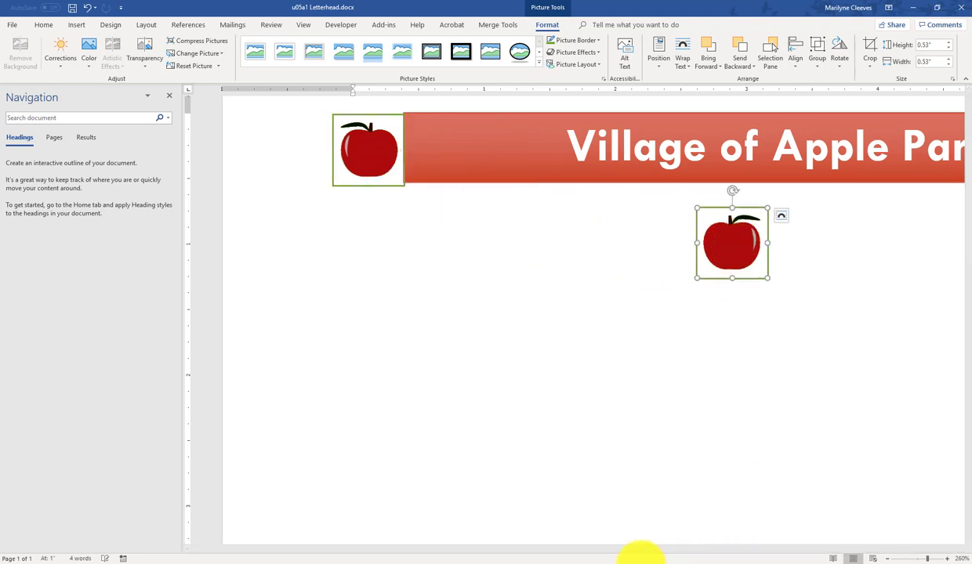
left_click_drag(670, 550, 868, 549)
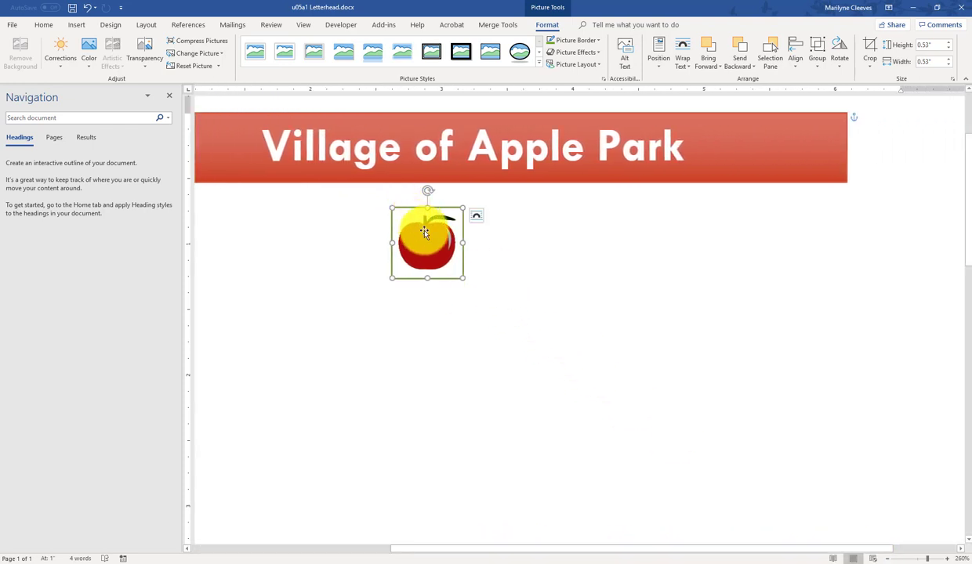
left_click_drag(427, 239, 879, 142)
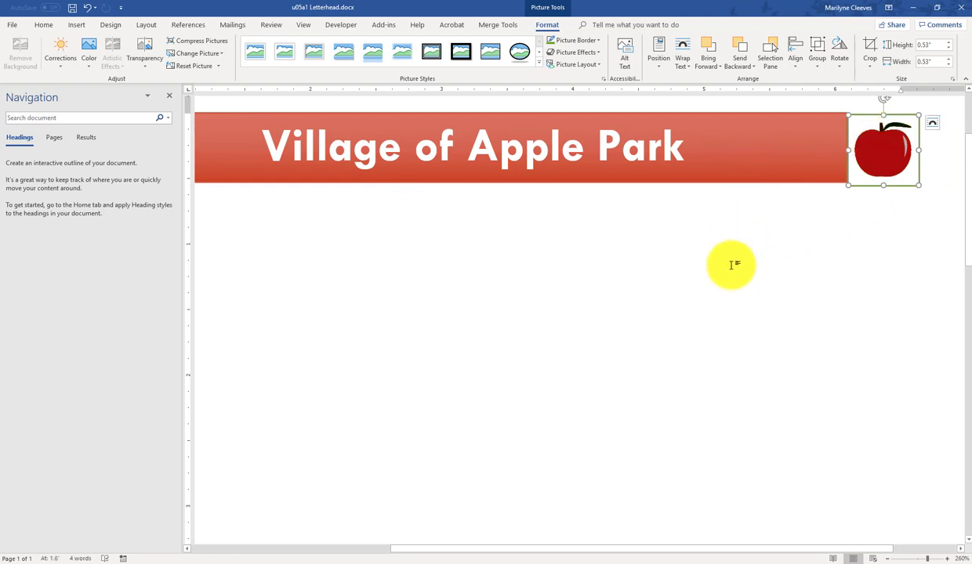
Step: Lower the red banner slightly so it lines up with the apples
left_click(733, 265)
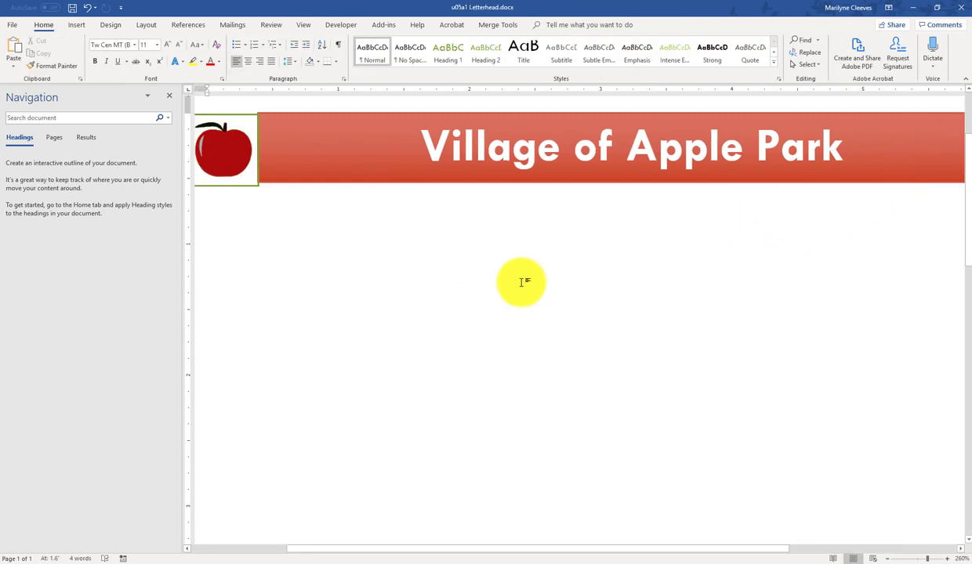
left_click(380, 181)
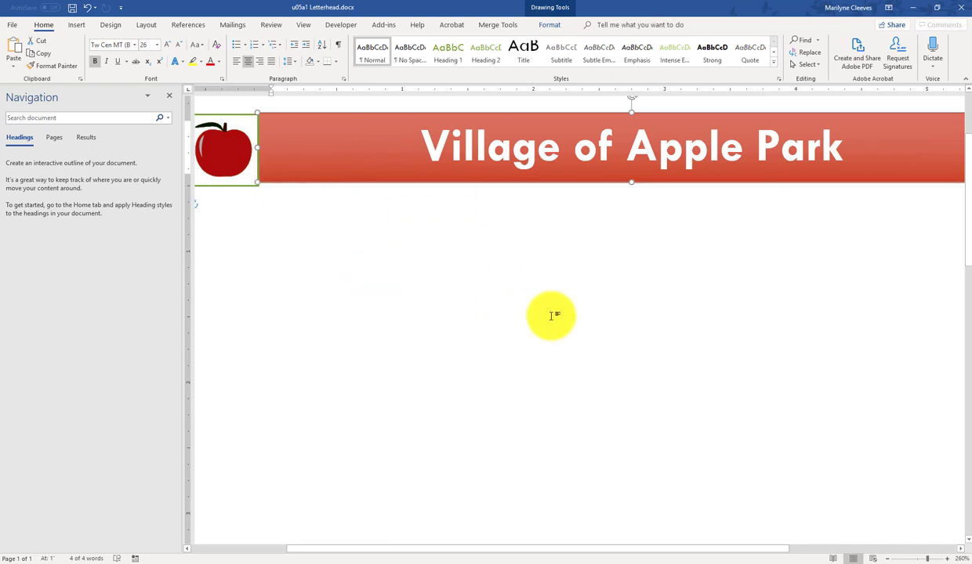
triple_click(377, 174)
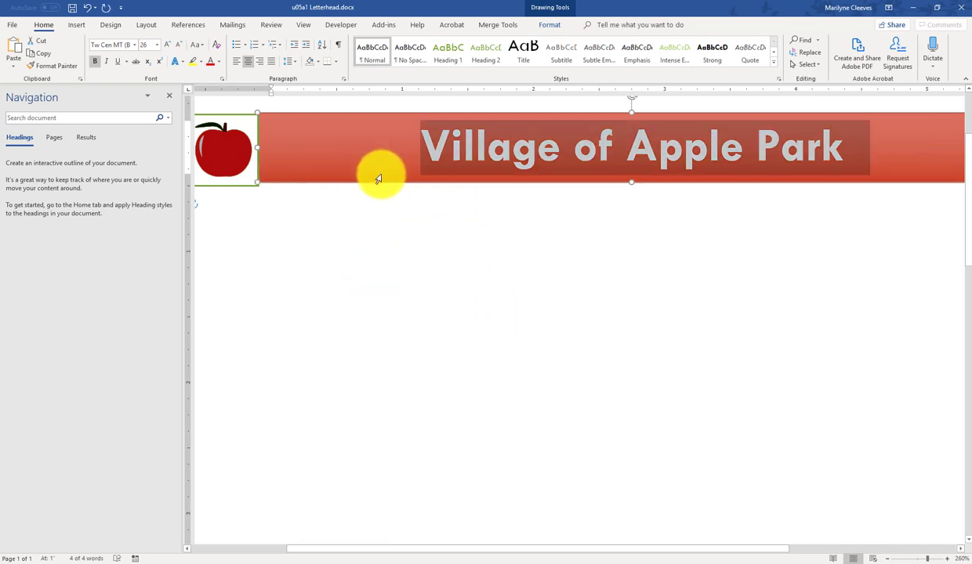
left_click_drag(347, 184, 346, 186)
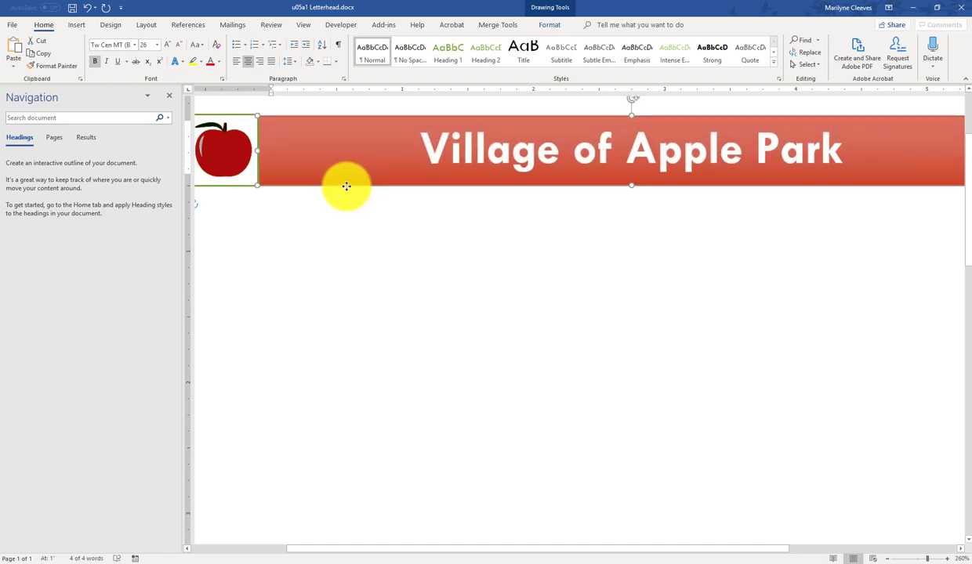
left_click(364, 252)
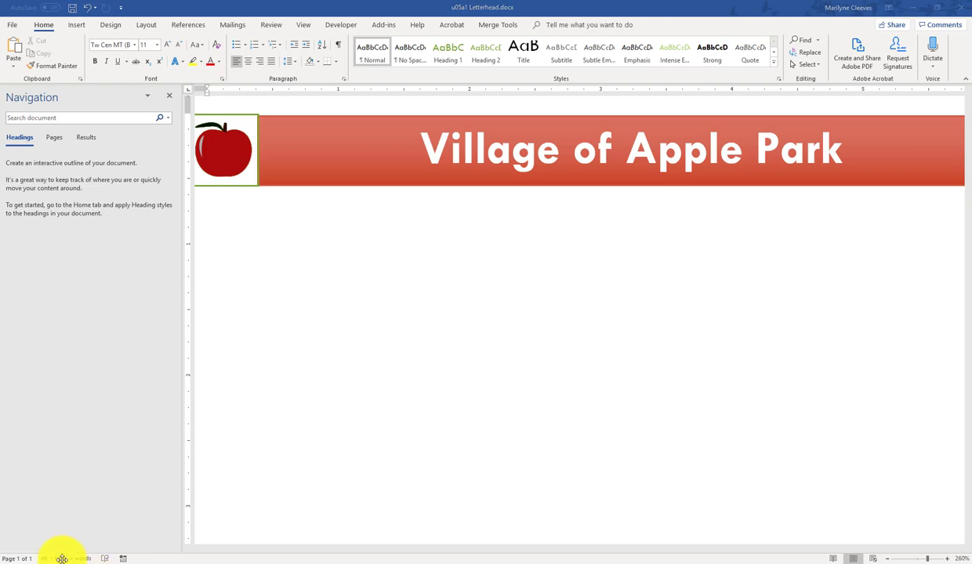
Step: Zoom out to view the whole letterhead and save the document
left_click(927, 560)
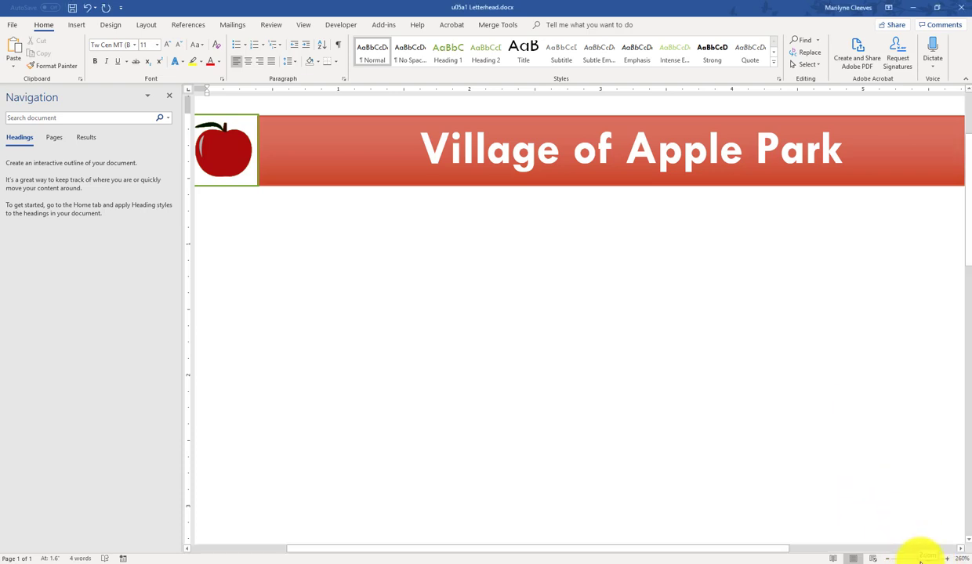
left_click(920, 558)
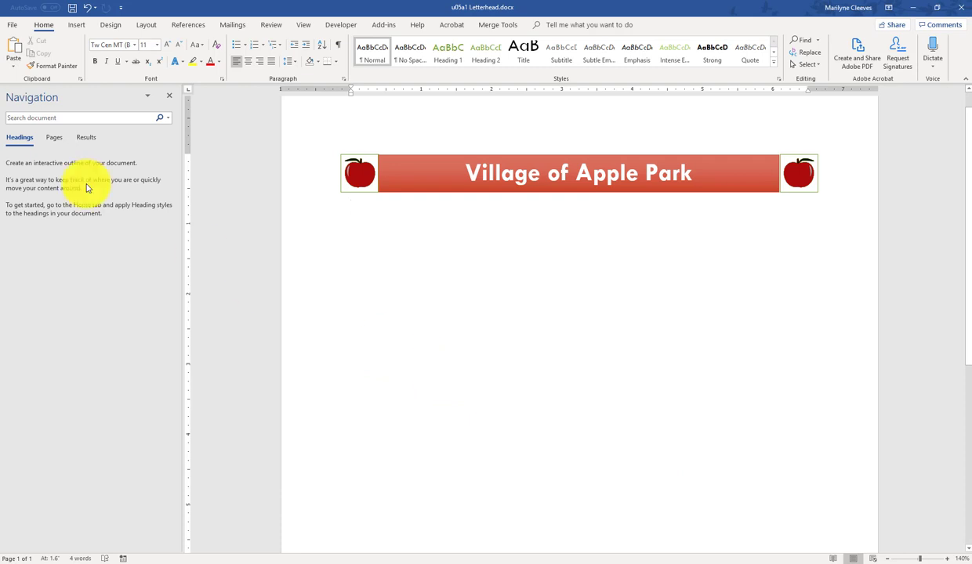
left_click(73, 11)
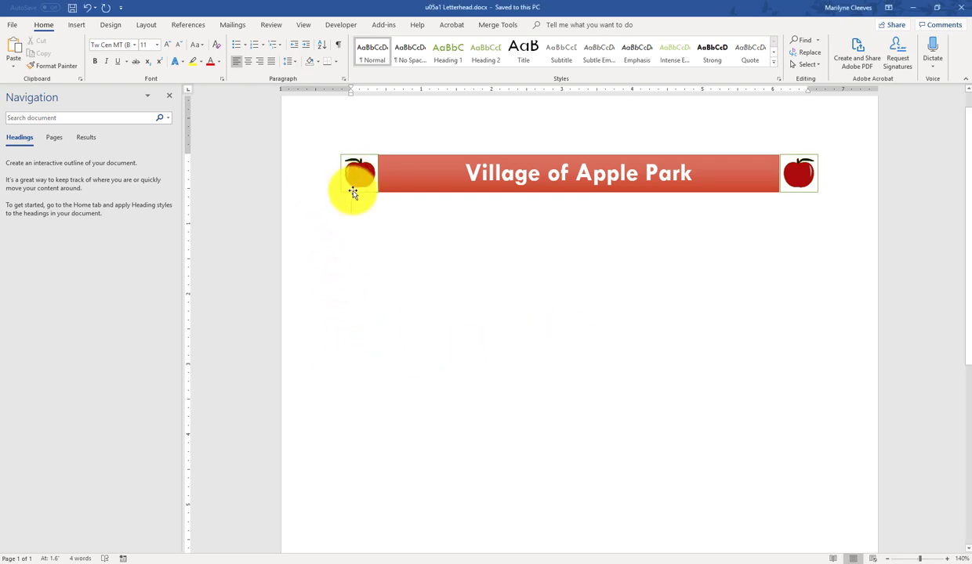
Step: Group the left apple, red banner and right apple into one 6.78" by 0.53" object
left_click(353, 190)
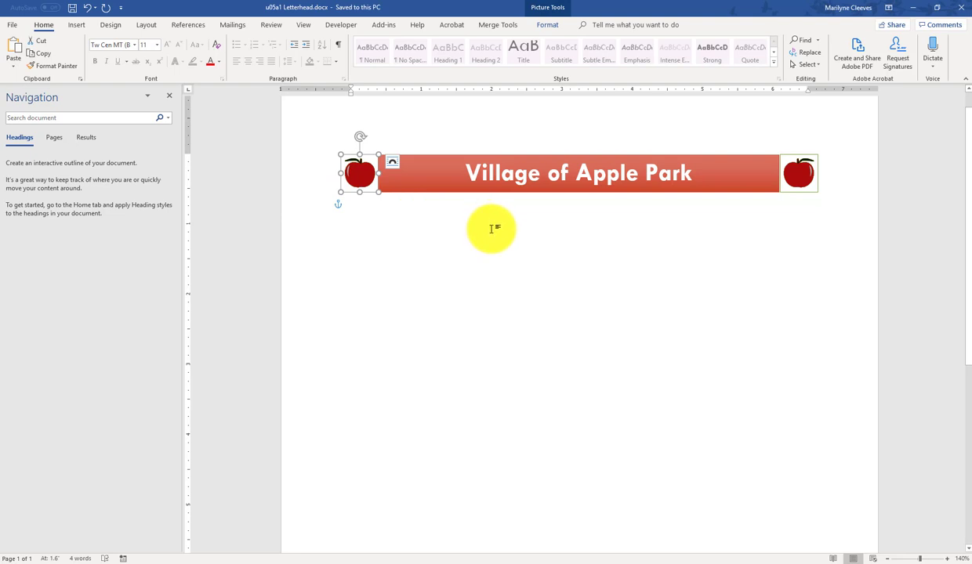
left_click(431, 194, "shift")
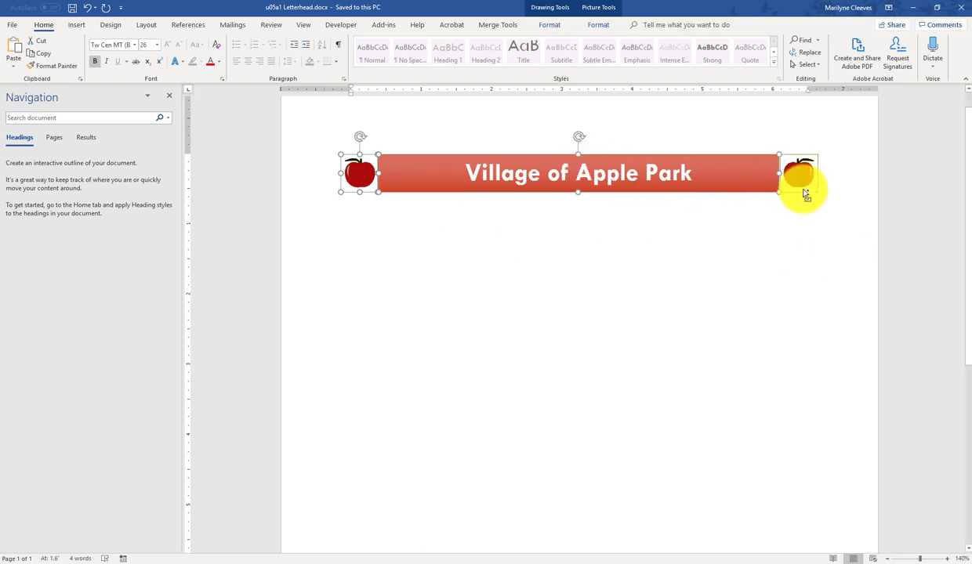
left_click(805, 193, "shift")
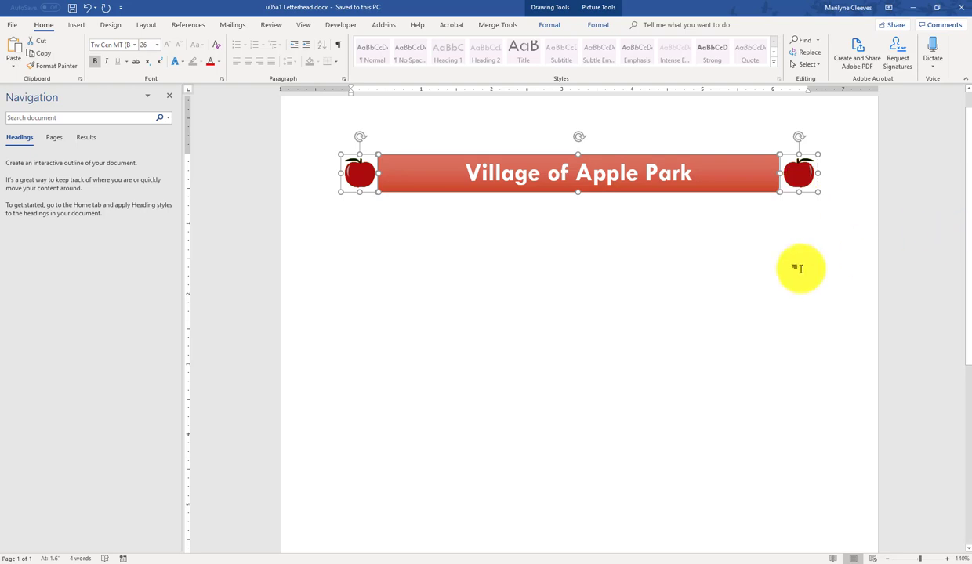
left_click(600, 10)
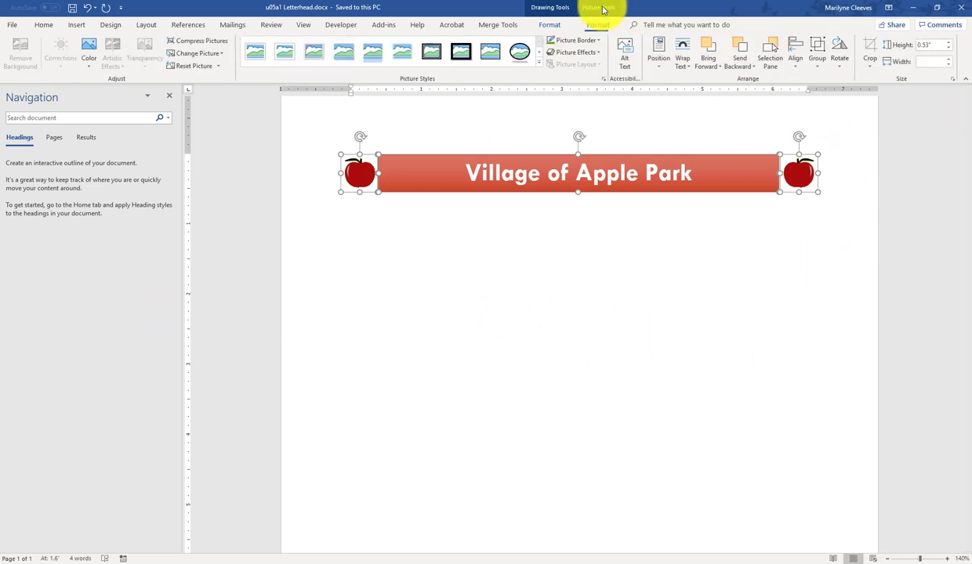
left_click(816, 60)
left_click(830, 83)
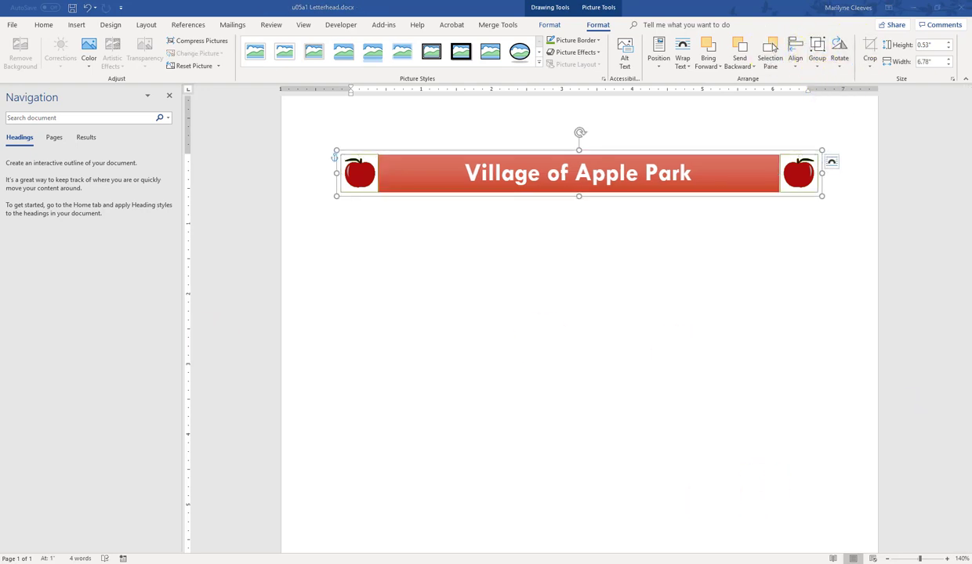
left_click(505, 380)
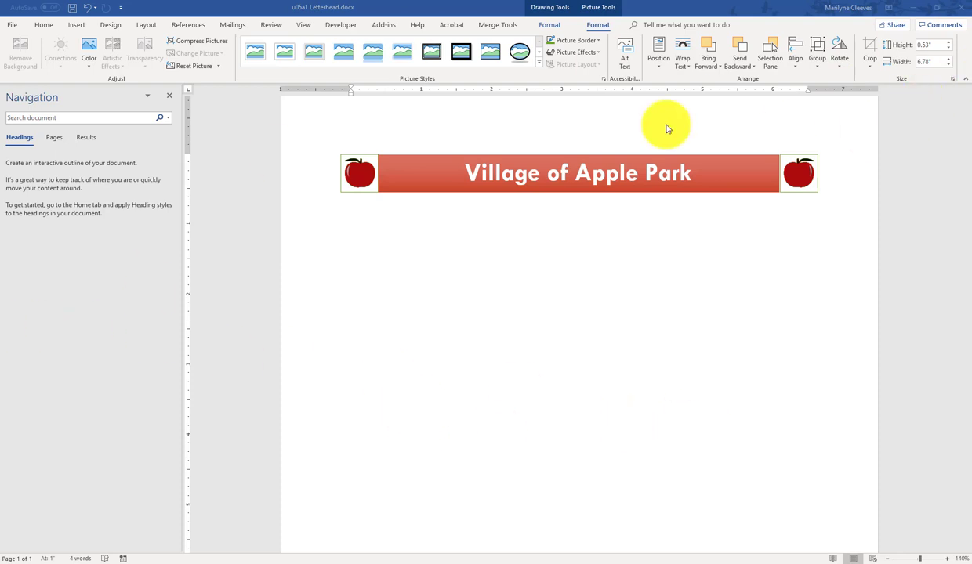
left_click(560, 191)
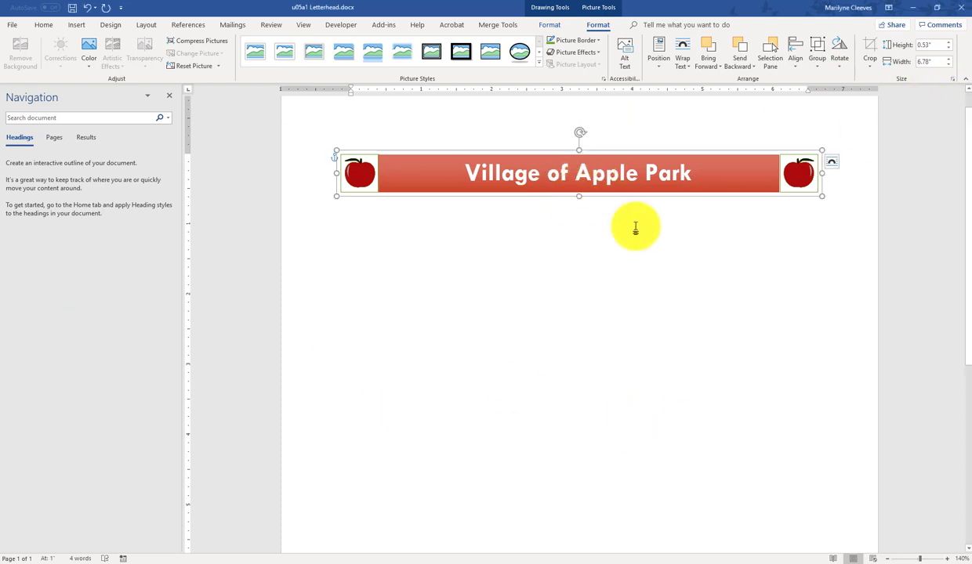
Step: Cut the grouped banner-and-apples object off the page body
right_click(533, 195)
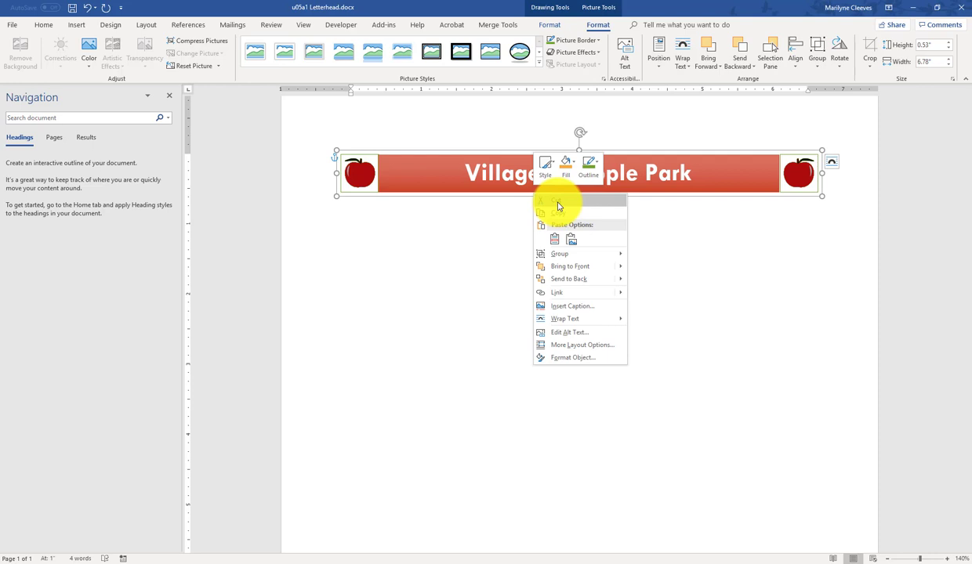
left_click(558, 203)
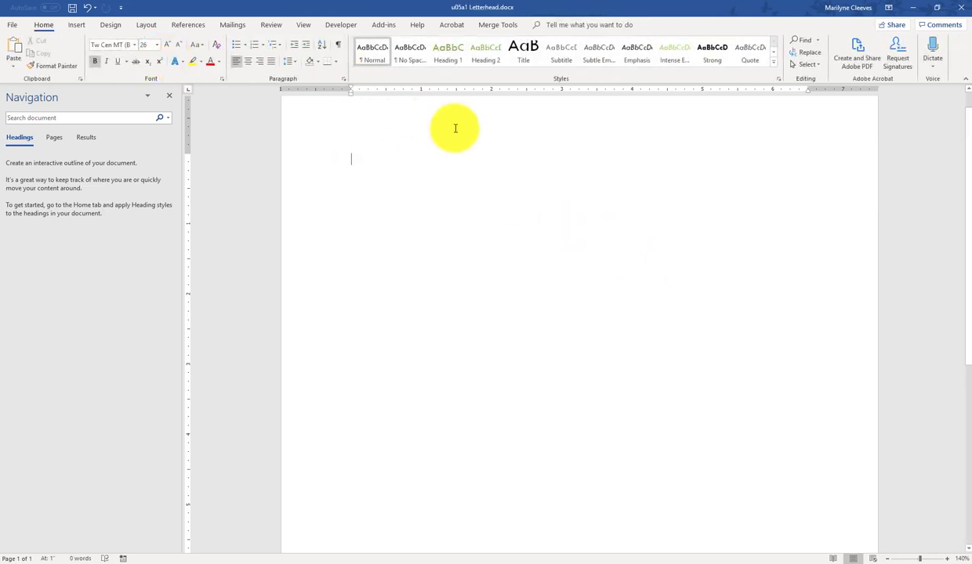
left_click(376, 111)
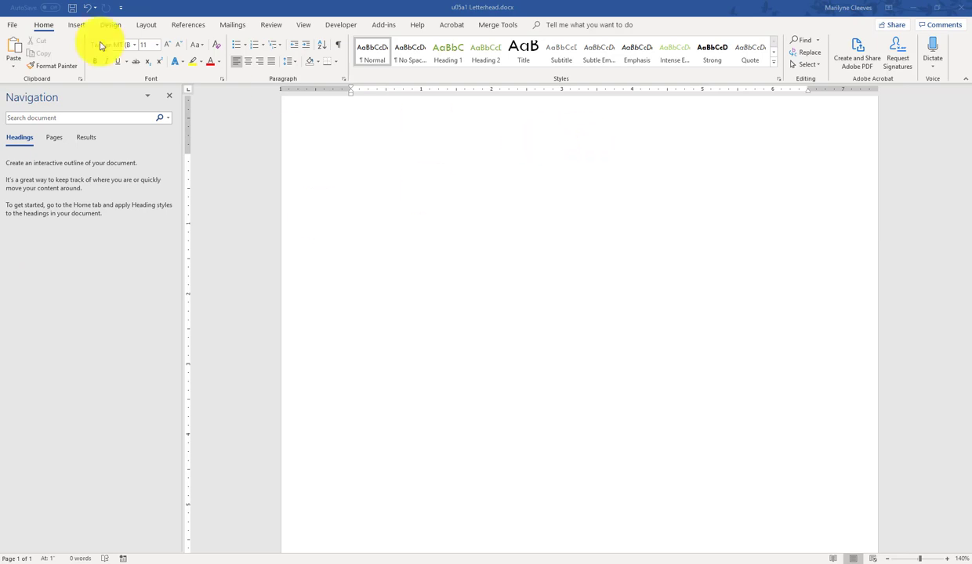
Step: Enter editing mode for the page header using Insert > Header > Edit Header
left_click(76, 25)
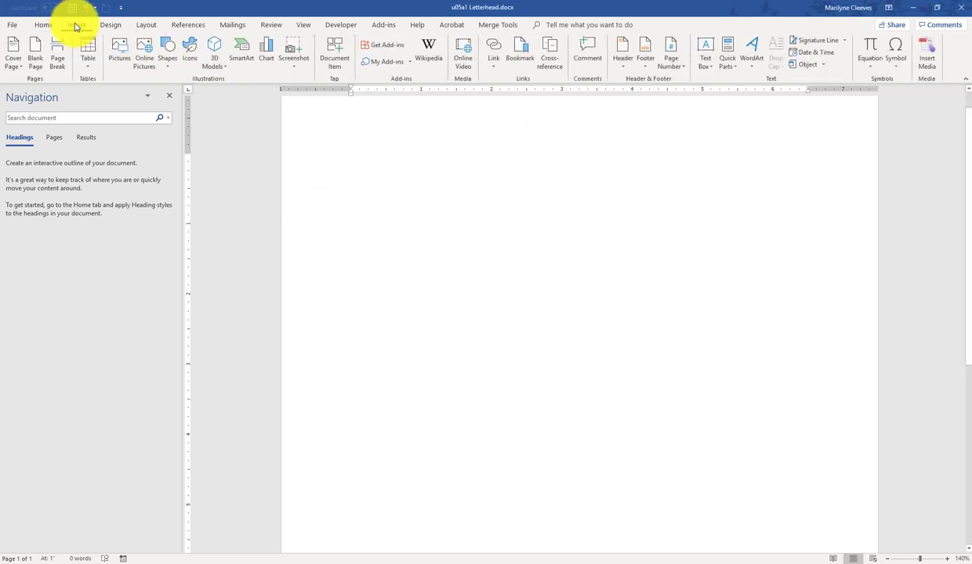
left_click(625, 60)
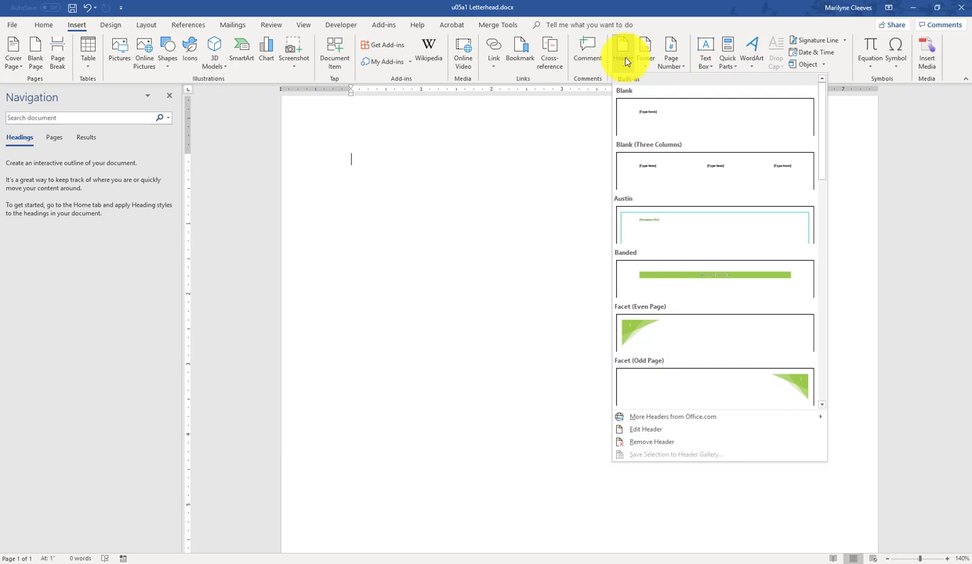
left_click(643, 430)
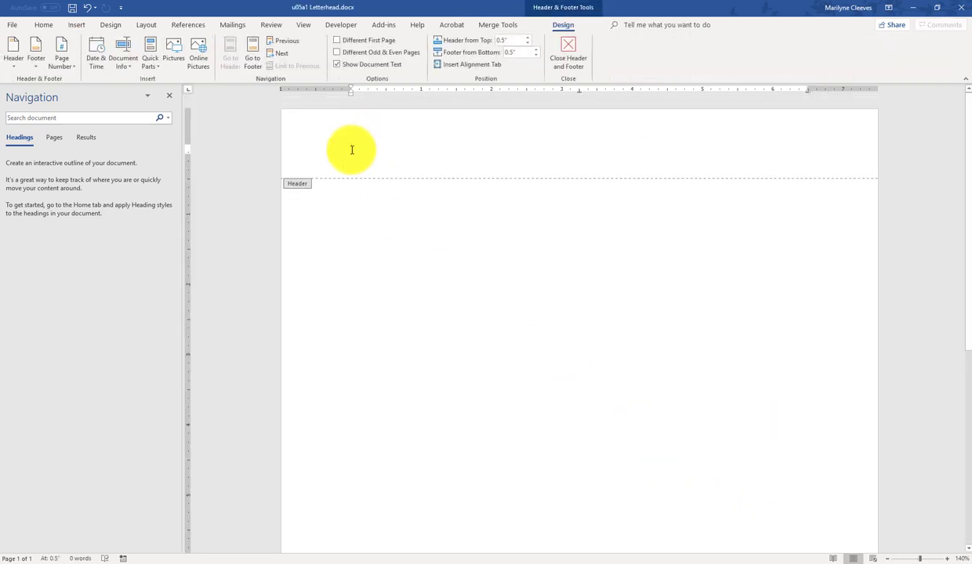
Step: Paste the grouped banner into the header as a picture and select it
right_click(351, 149)
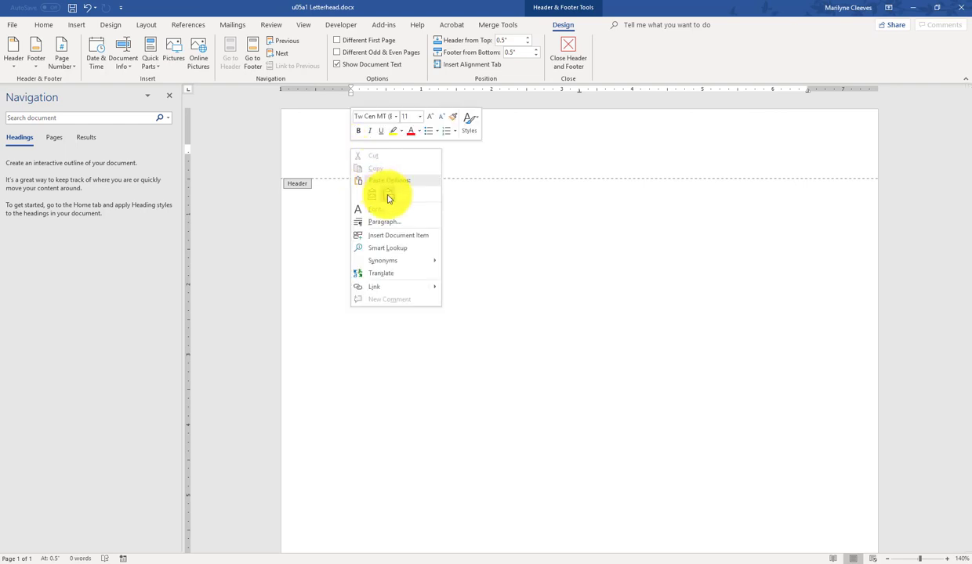
left_click(384, 196)
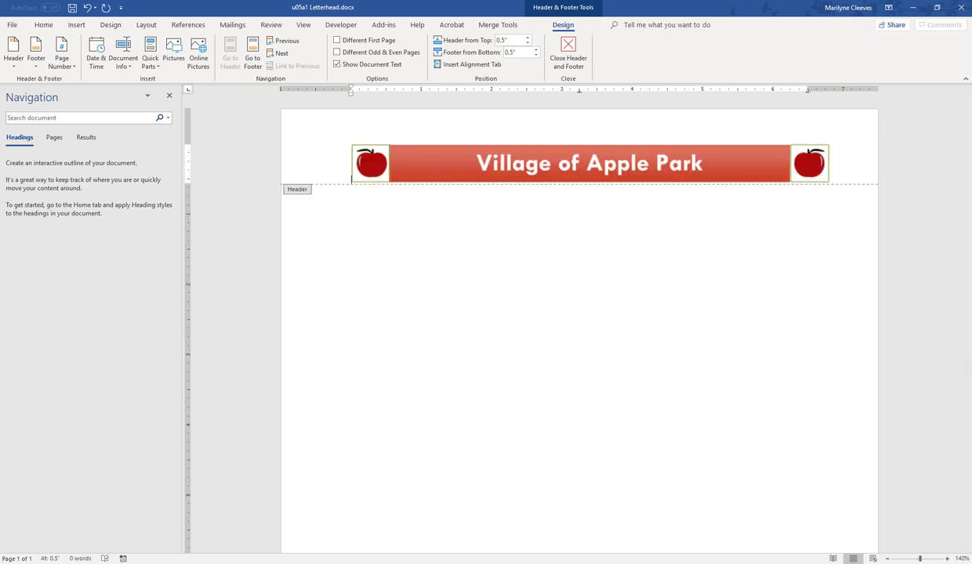
right_click(580, 163)
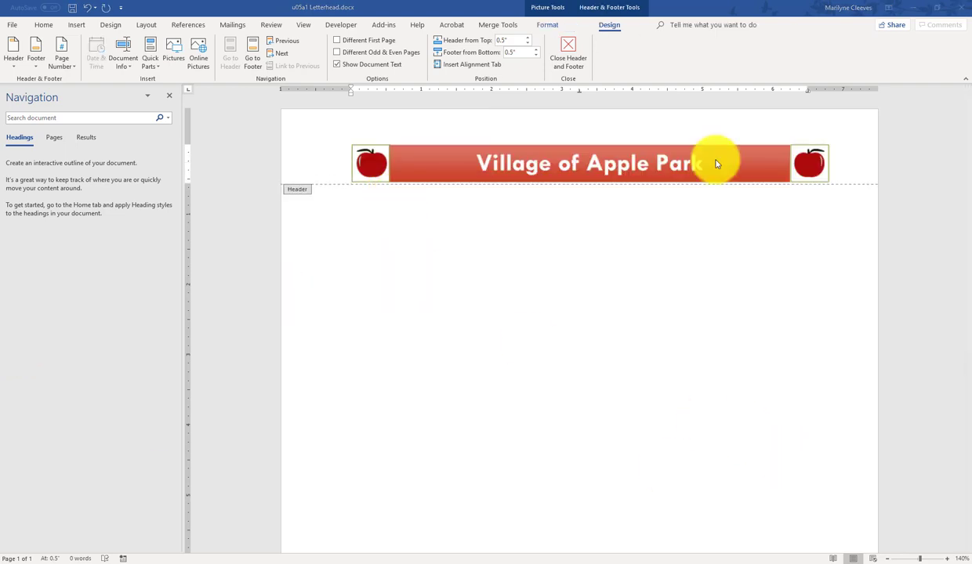
left_click(434, 158)
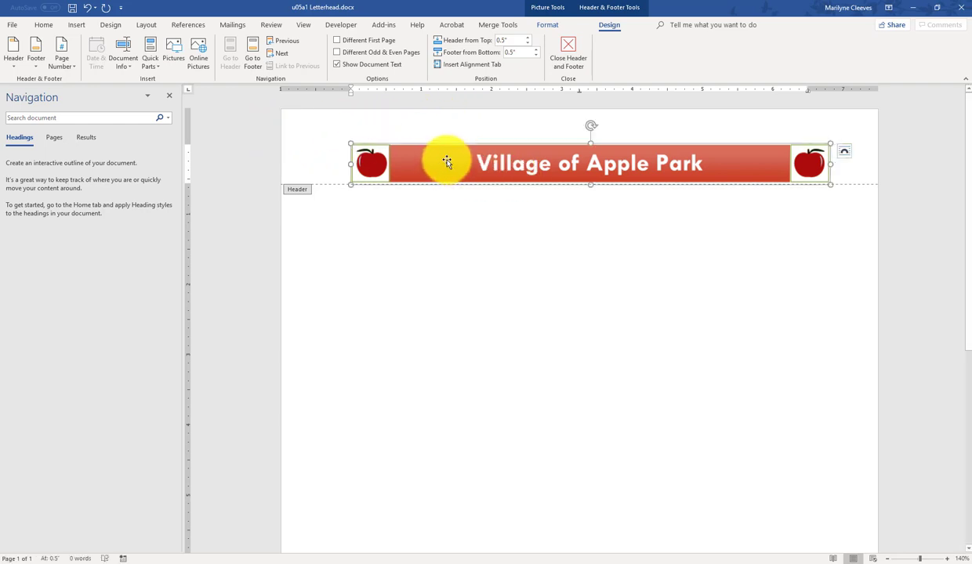
Step: Set the banner's wrapping to Top and Bottom and drag it higher in the header
left_click(844, 151)
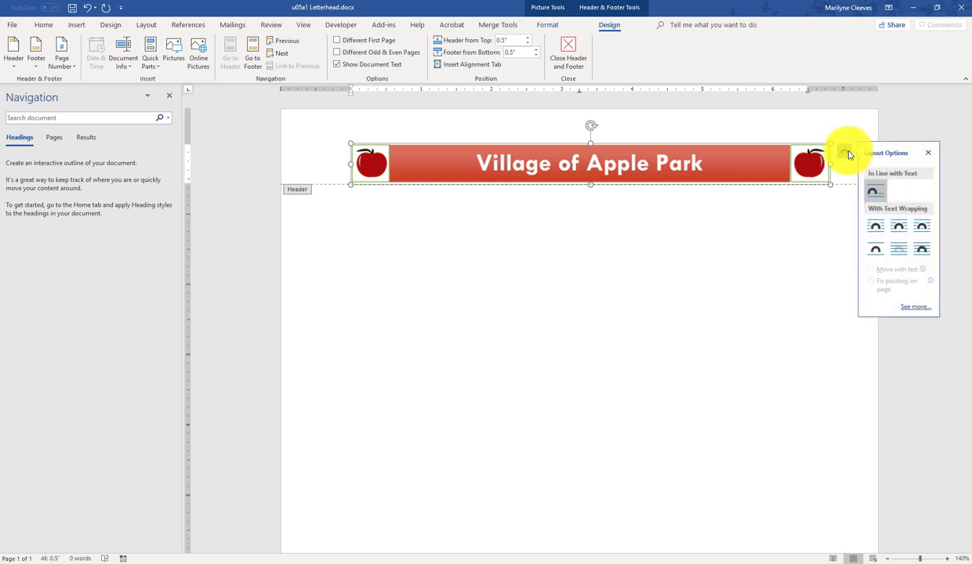
left_click(875, 251)
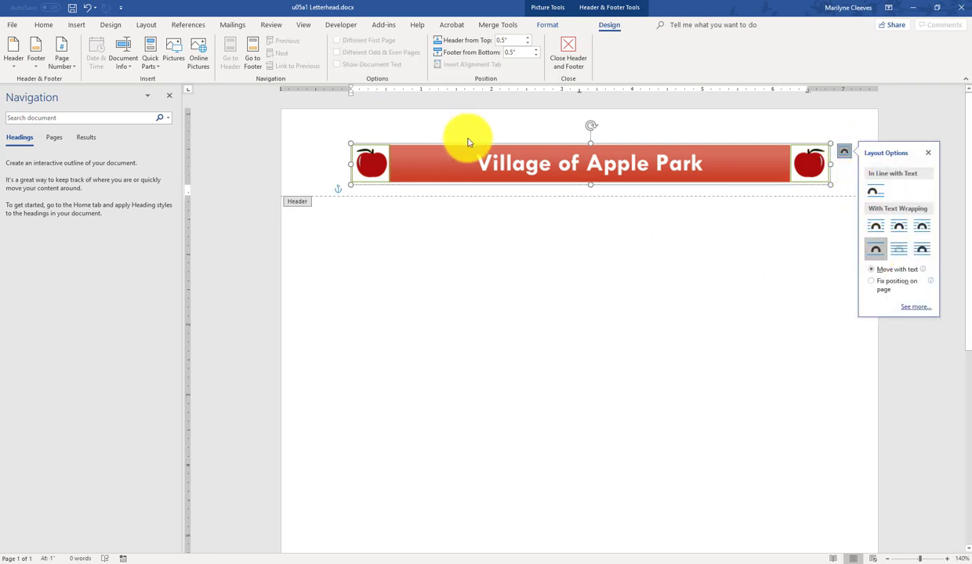
left_click_drag(462, 154, 462, 128)
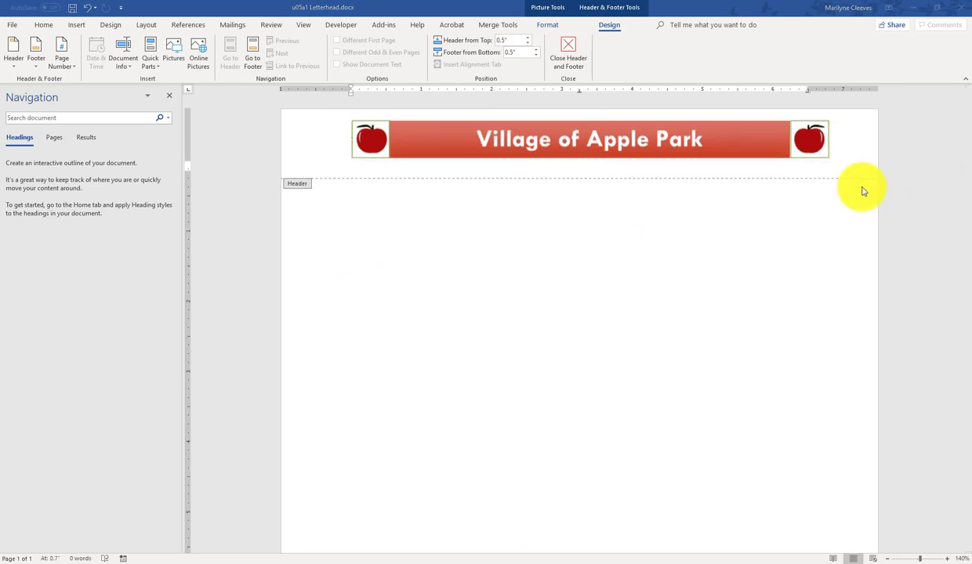
Step: Center-align the header paragraph beneath the banner
left_click(696, 153)
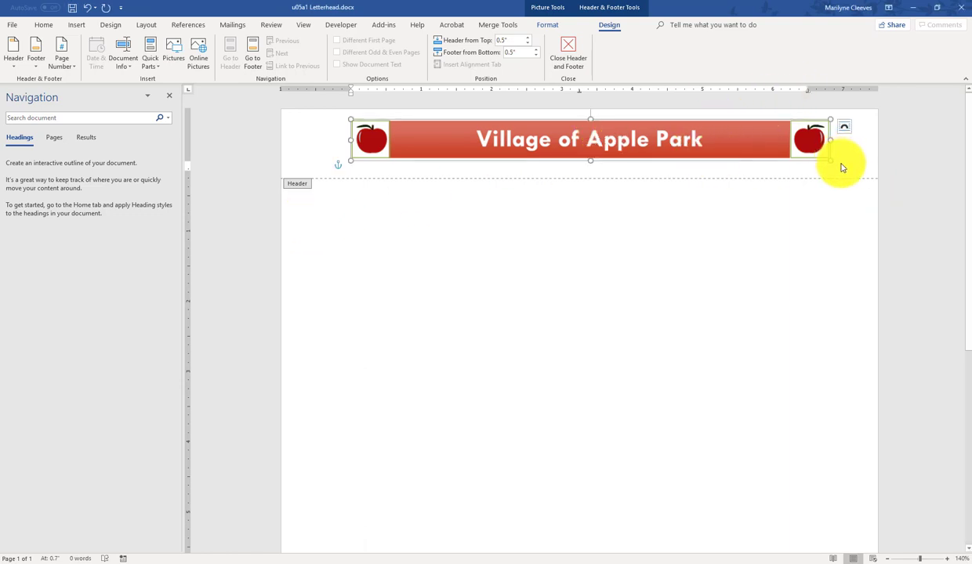
left_click(838, 164)
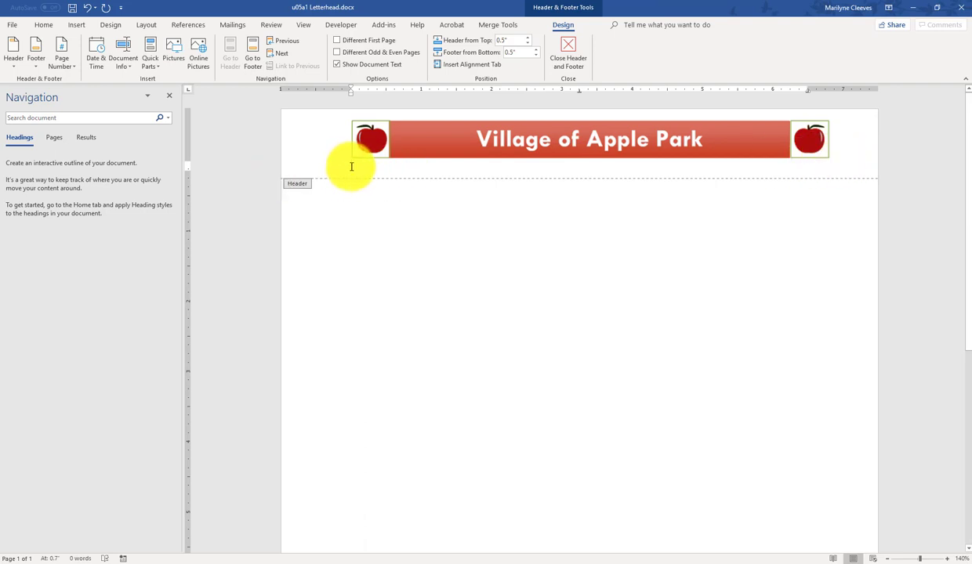
left_click(36, 26)
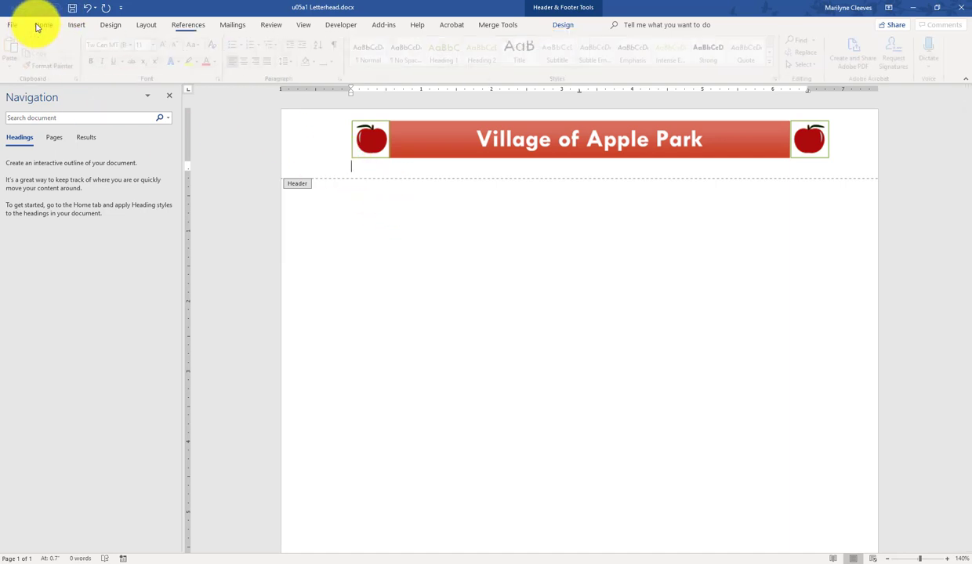
left_click(252, 67)
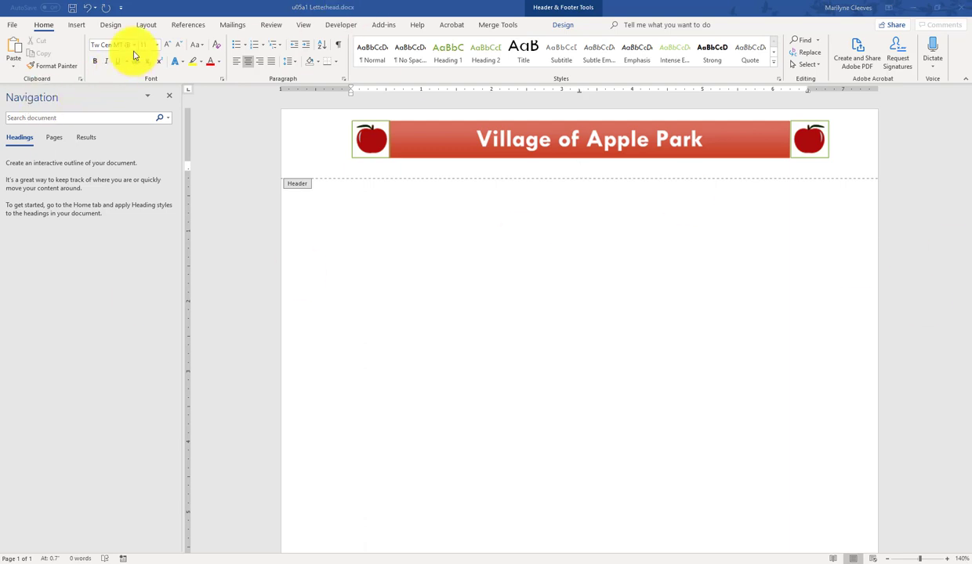
Step: Set the font size to 12 and type the street address, town, state and ZIP code
left_click(156, 45)
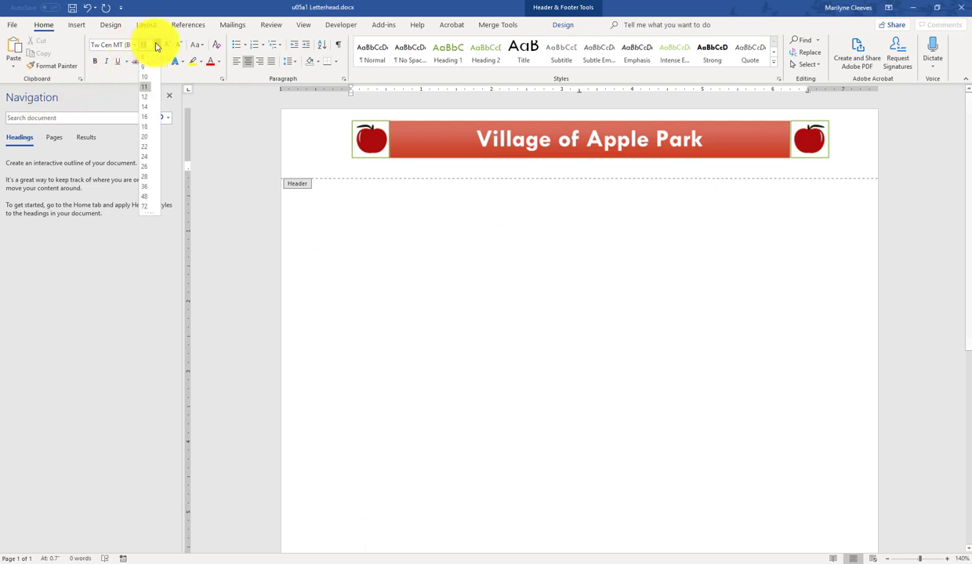
left_click(151, 97)
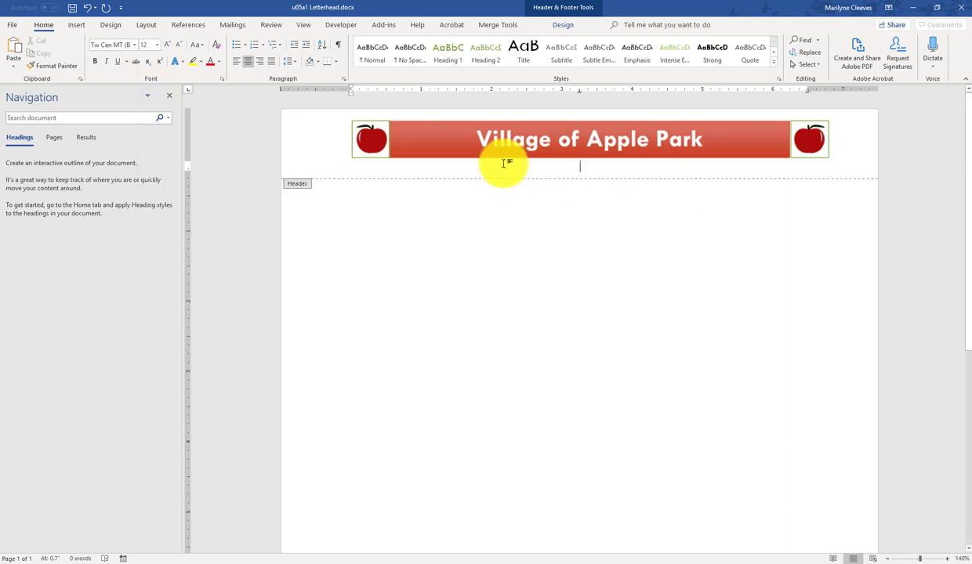
type("15")
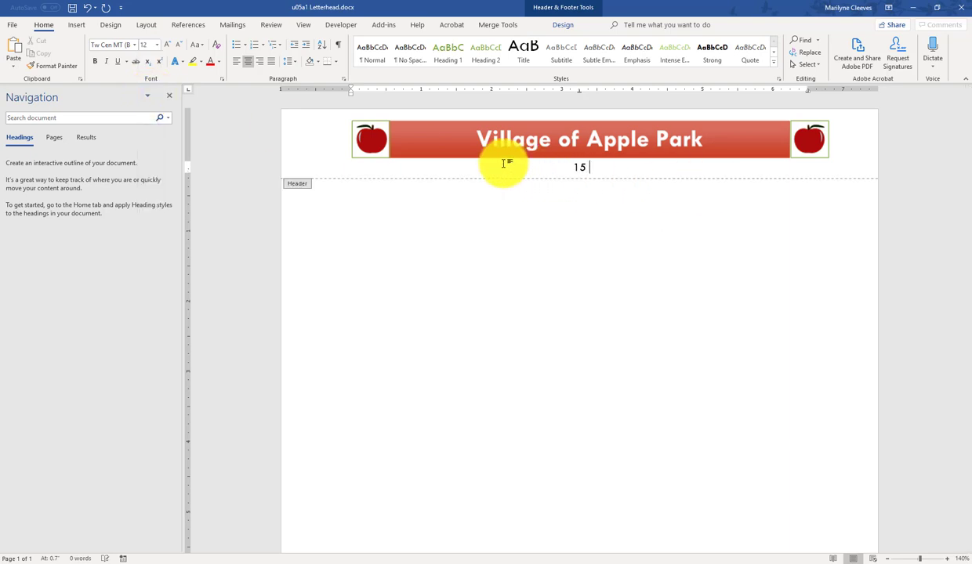
type(" Center Street, Hol")
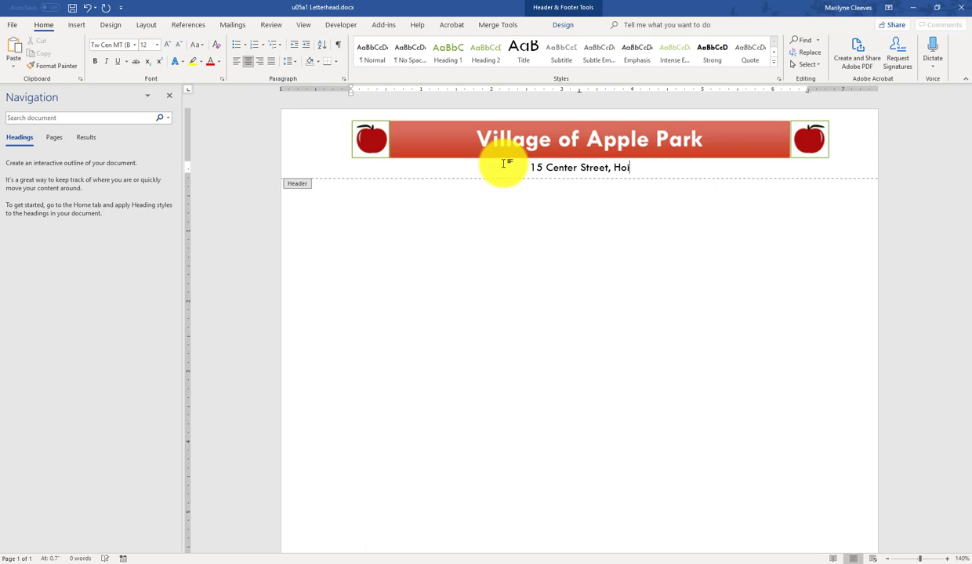
type("zo")
key("BackSpace")
key("BackSpace")
key("BackSpace")
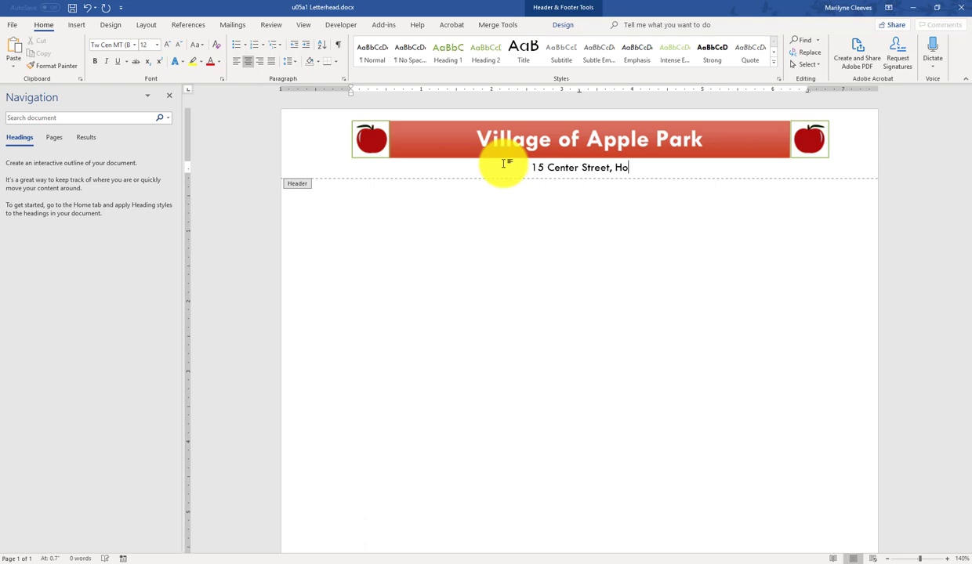
type("rizon")
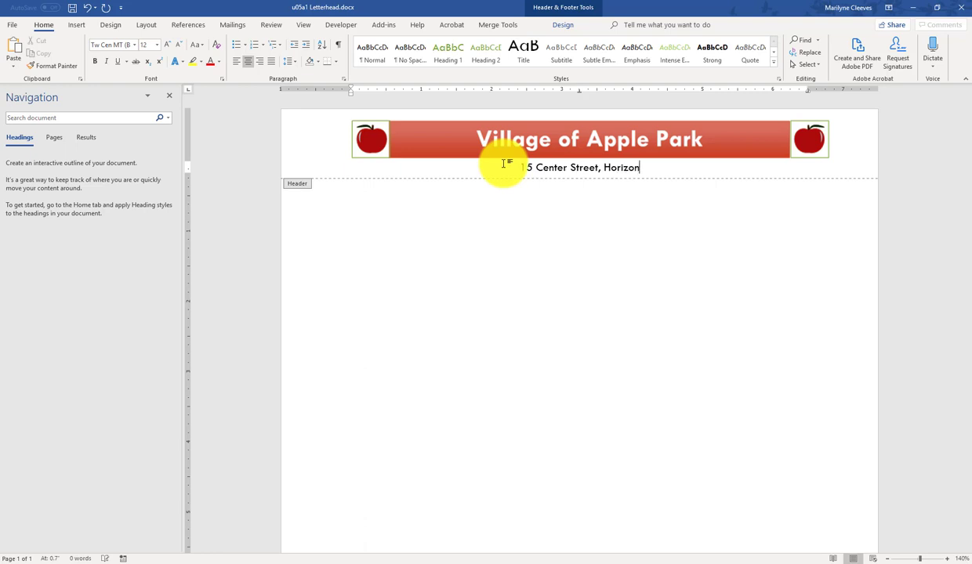
type(", M")
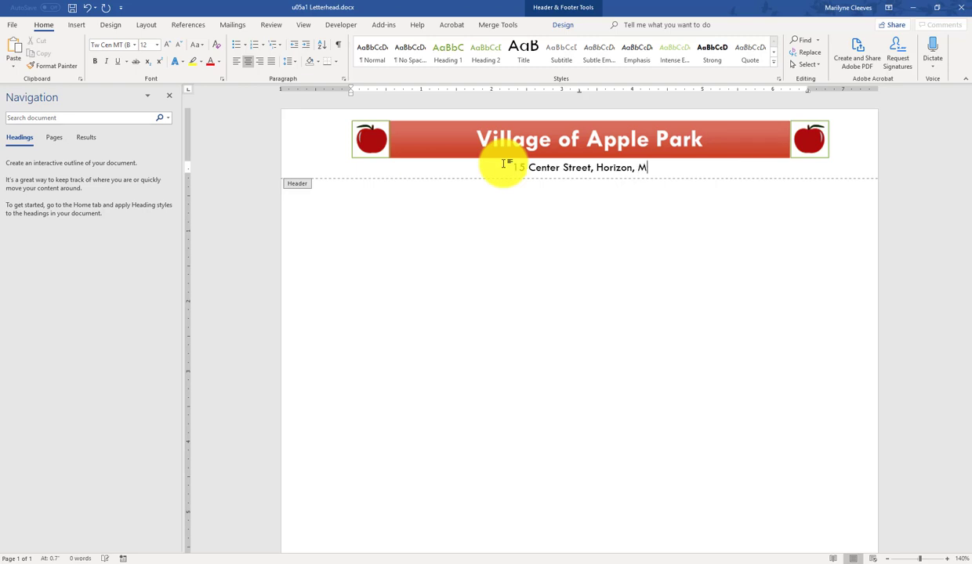
type("T 3556")
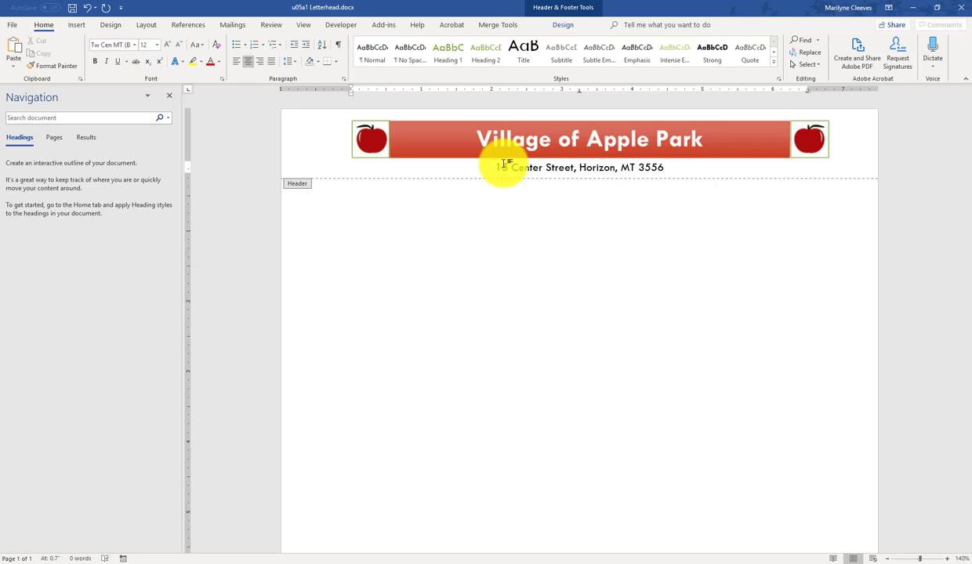
type("8")
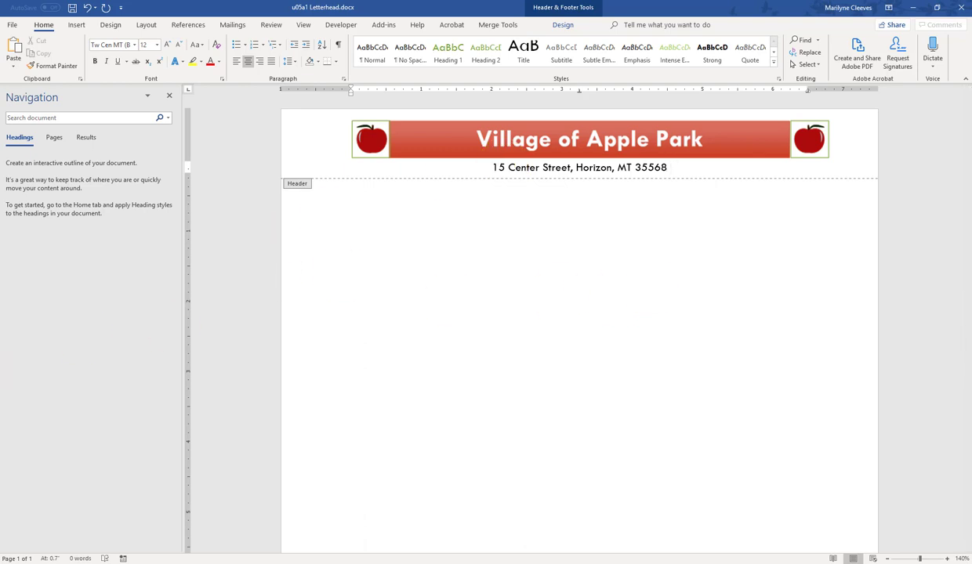
Step: Insert the Wingdings 2 diamond symbol (character code 178) after the ZIP code
left_click(75, 27)
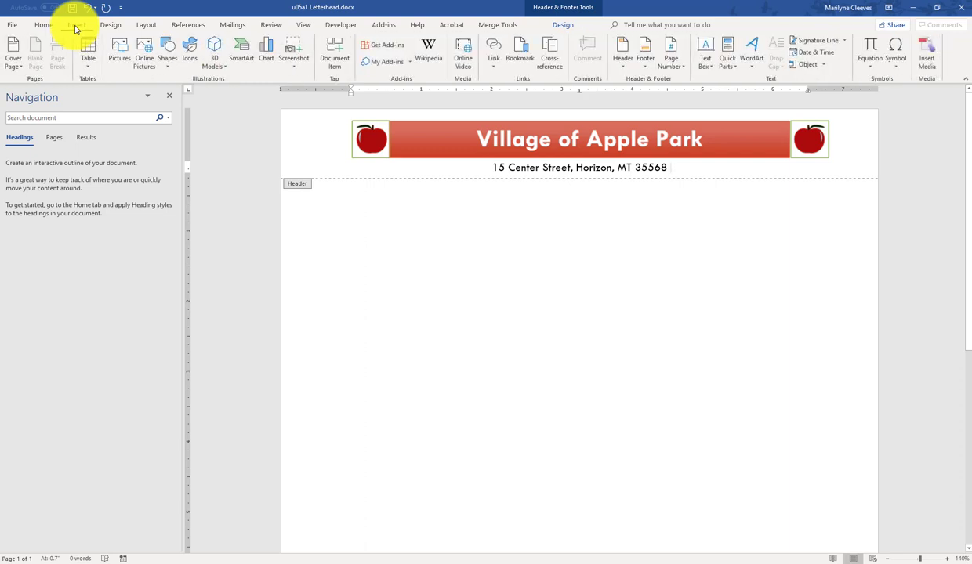
left_click(895, 66)
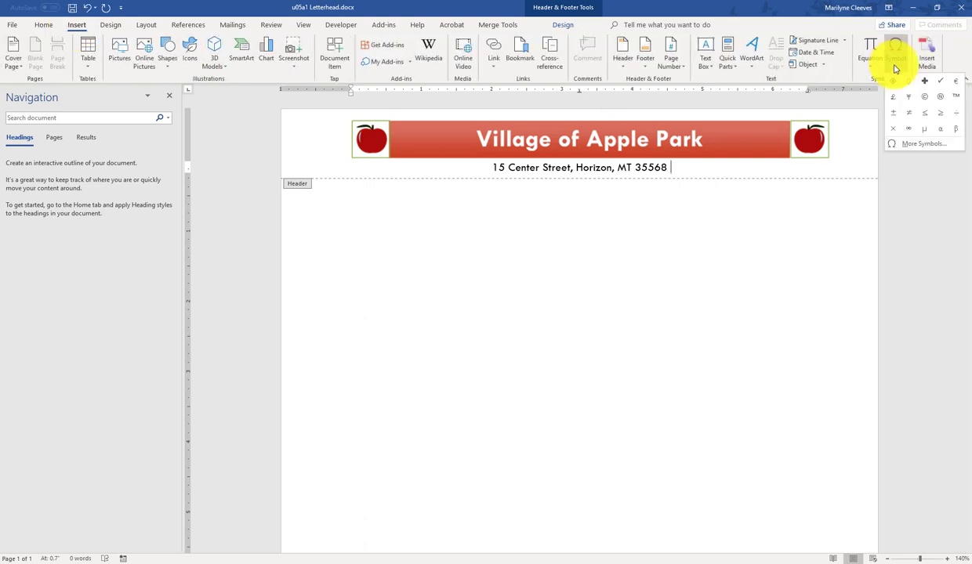
left_click(920, 148)
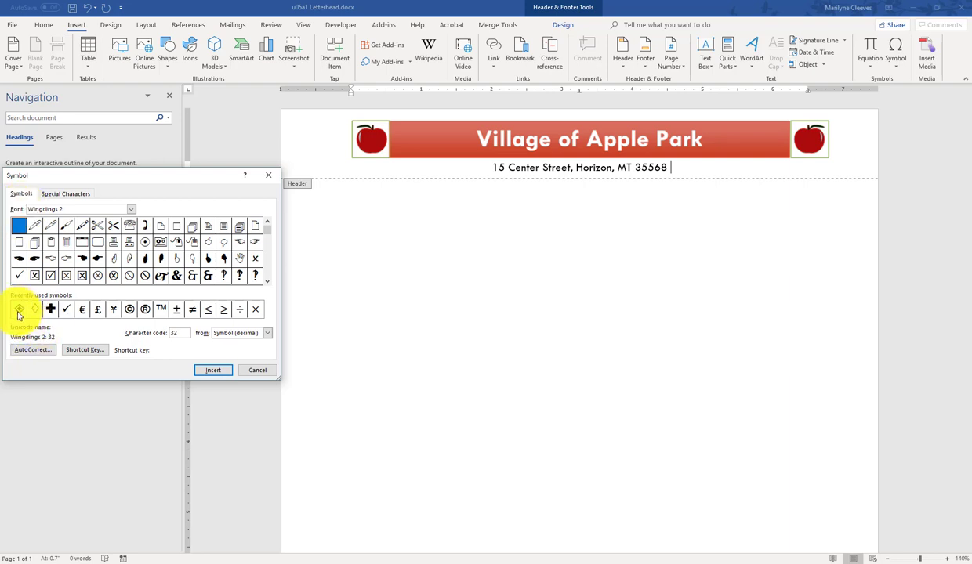
left_click(267, 244)
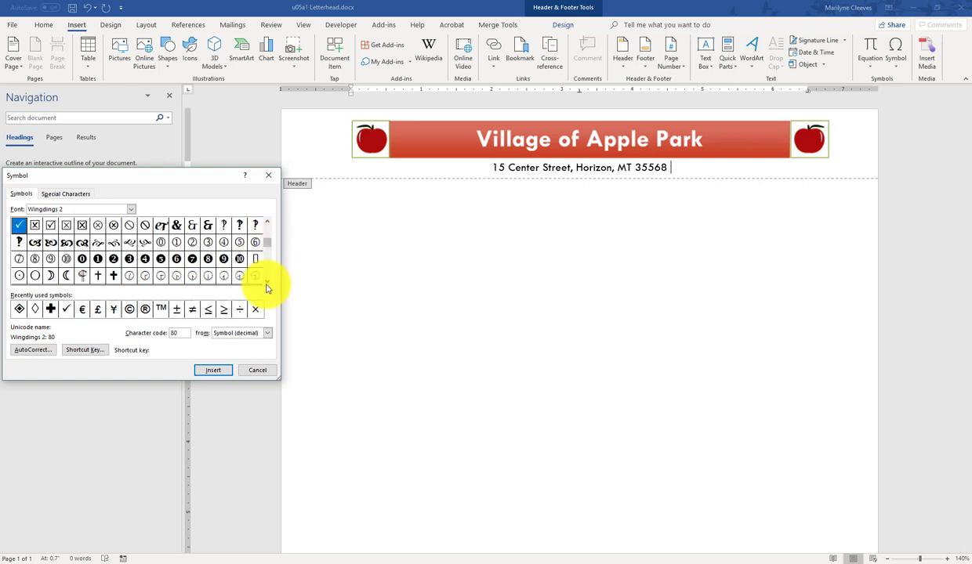
scroll(267, 282, "down", 3)
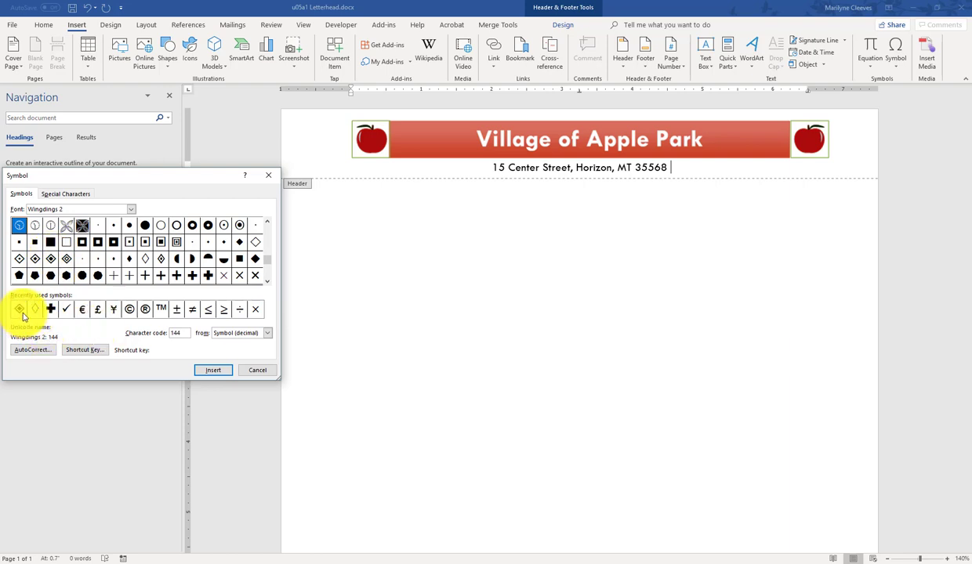
left_click(19, 310)
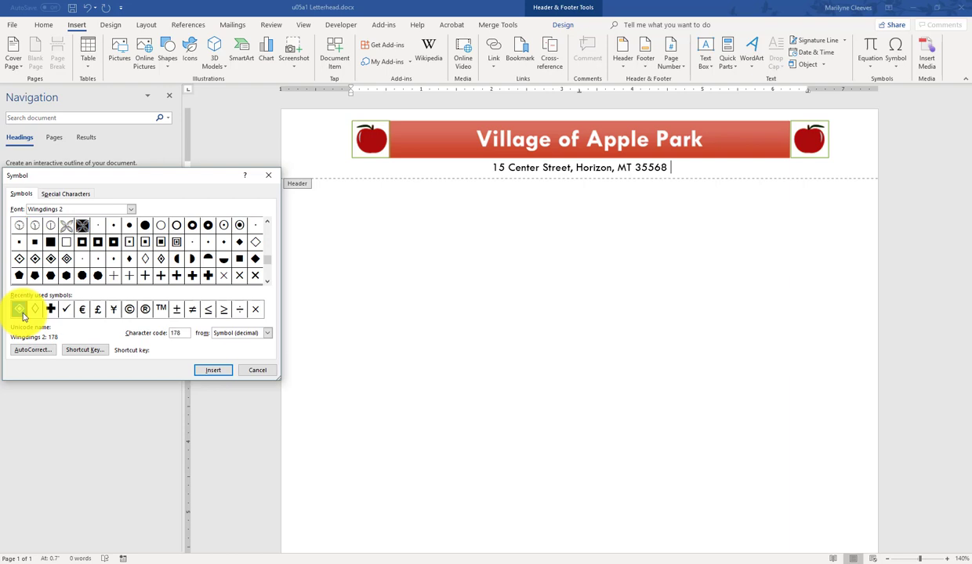
left_click(206, 373)
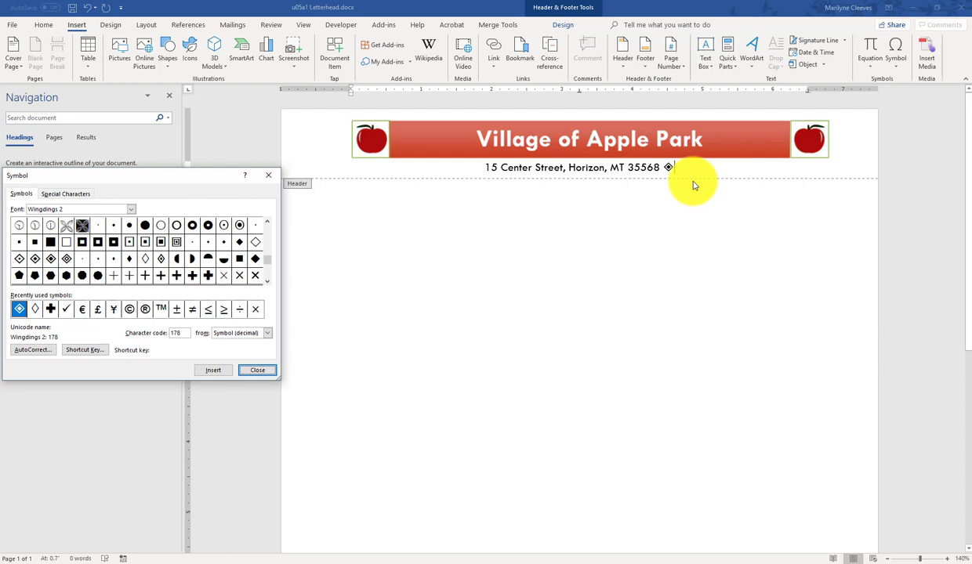
key("Escape")
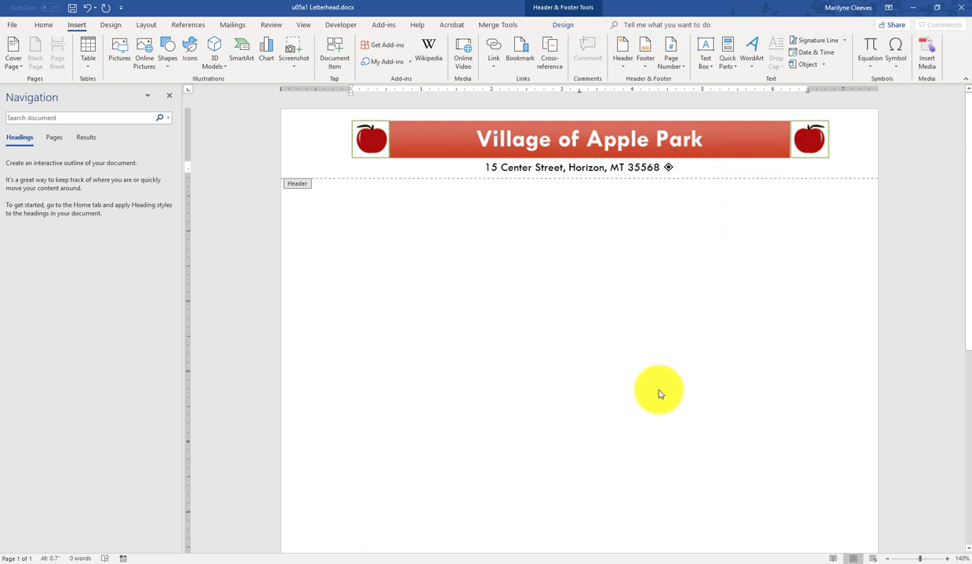
Step: Type the phone number followed by a diamond separator from recent symbols
type("(805")
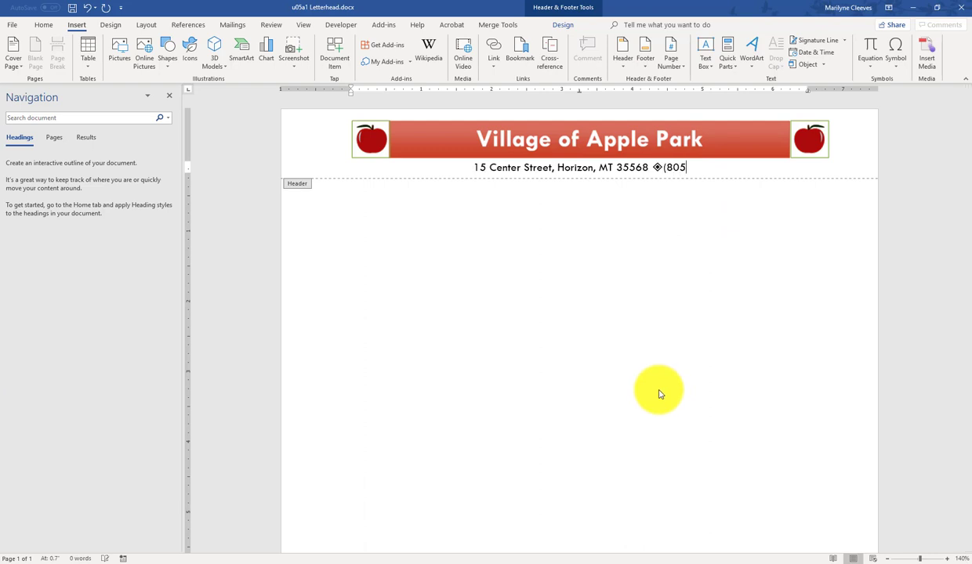
type(")")
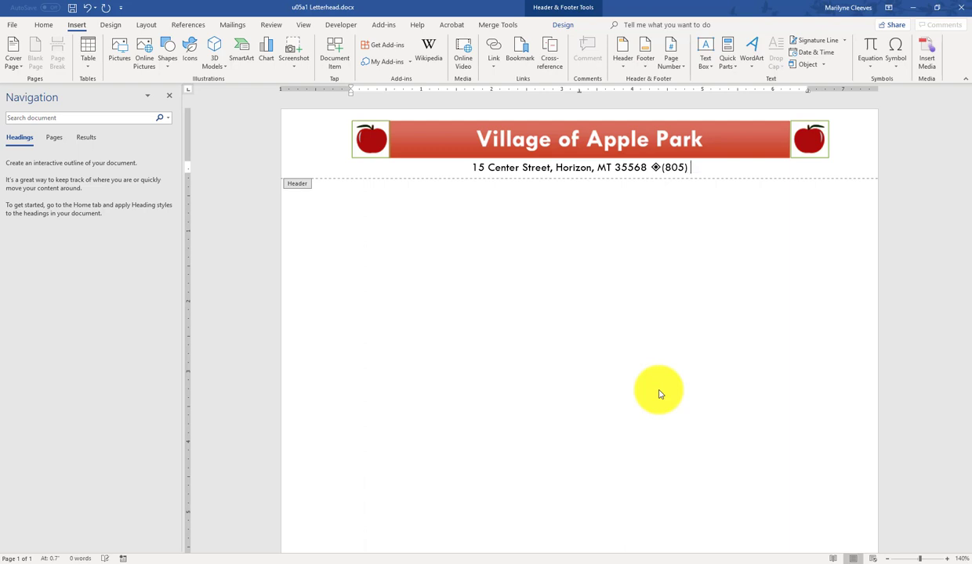
type(" 555")
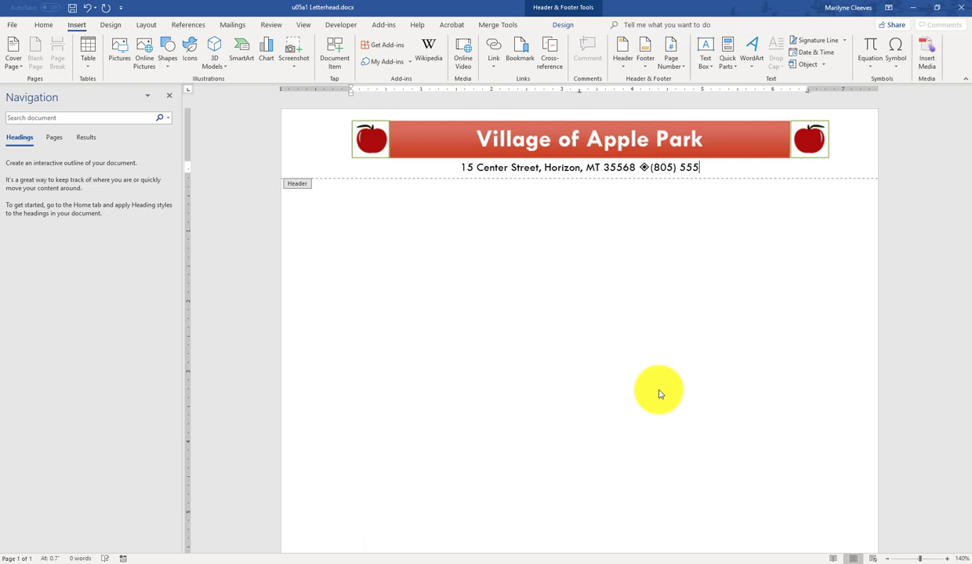
type("-78")
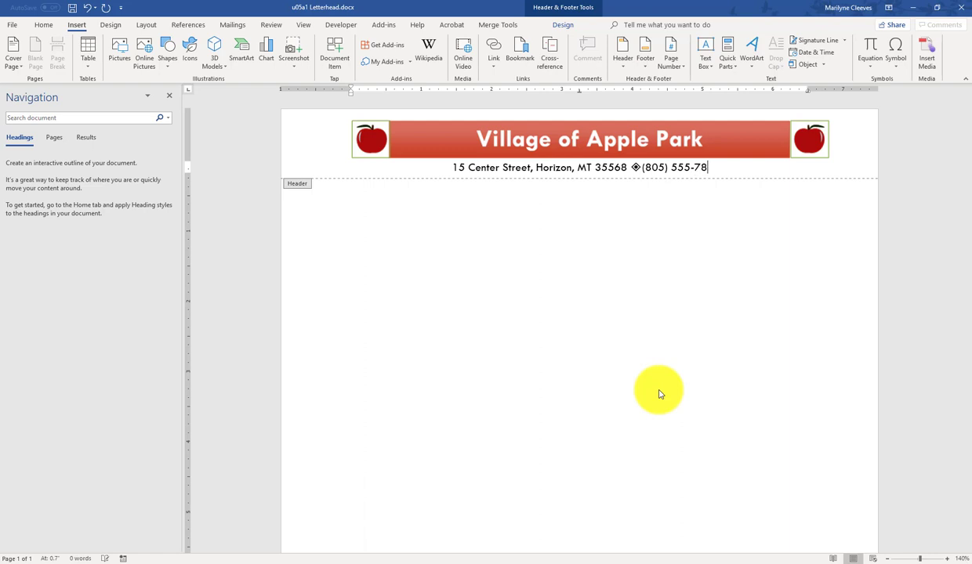
type("96")
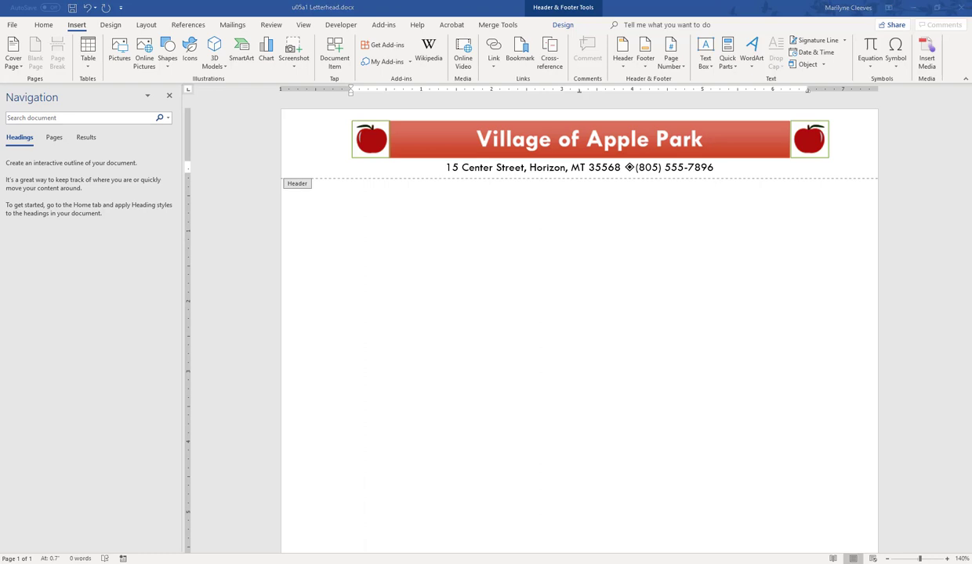
left_click(893, 63)
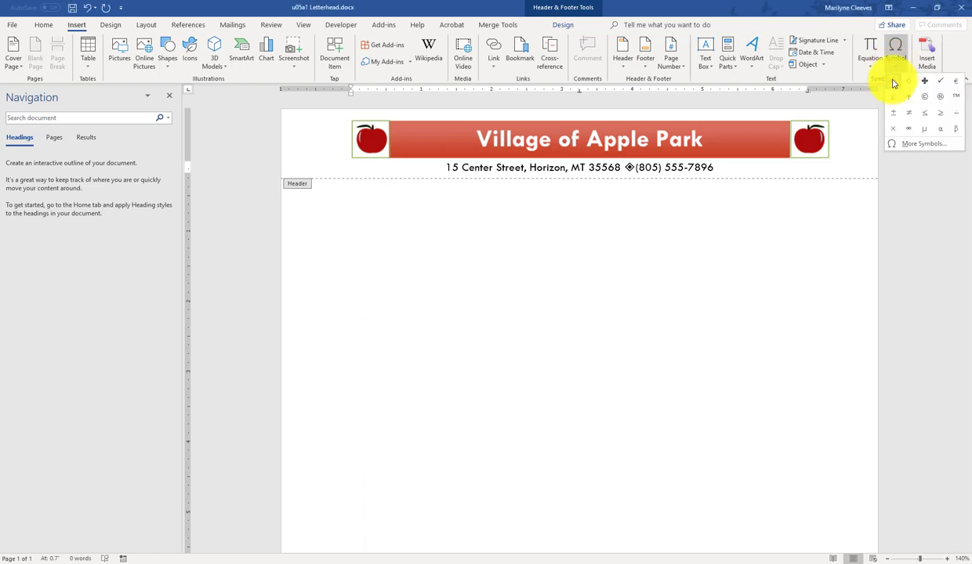
left_click(894, 83)
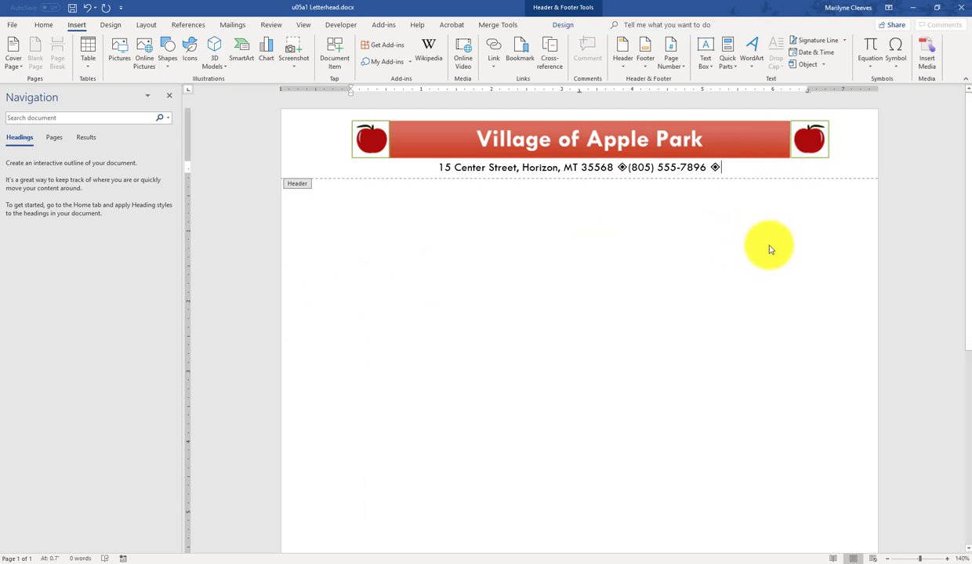
Step: Type the 'Email:' label followed by the e-mail address
type("E")
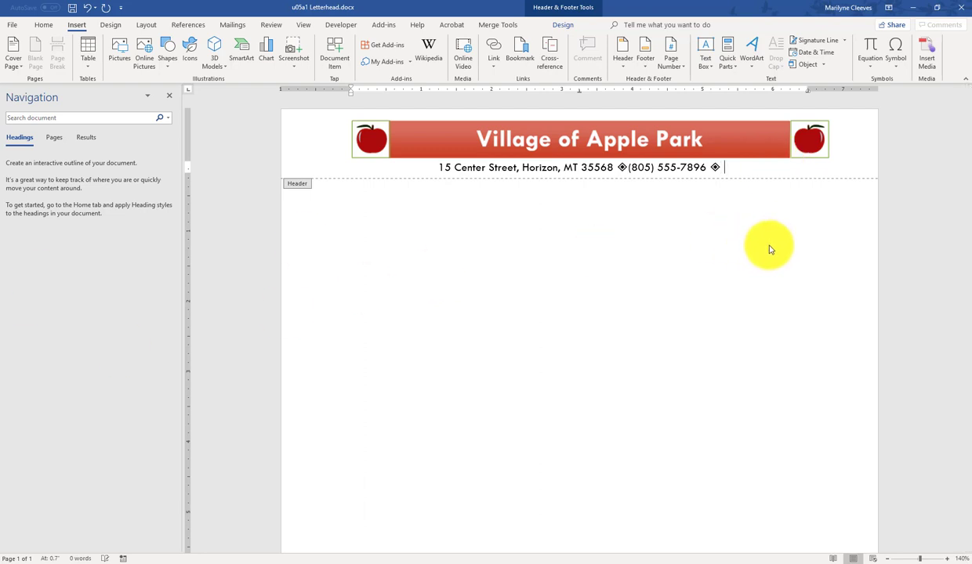
type("am")
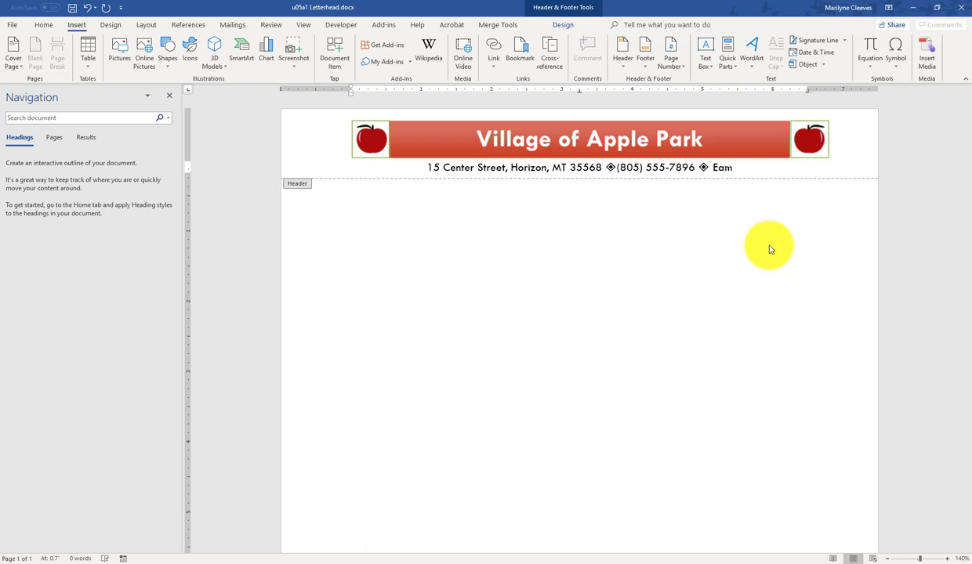
key("BackSpace")
key("BackSpace")
type("mail")
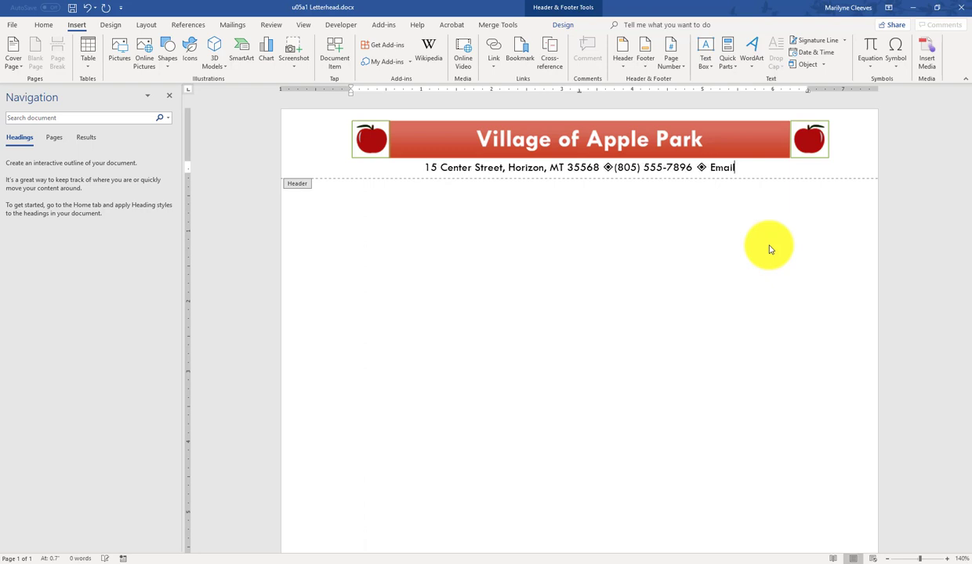
type(": c")
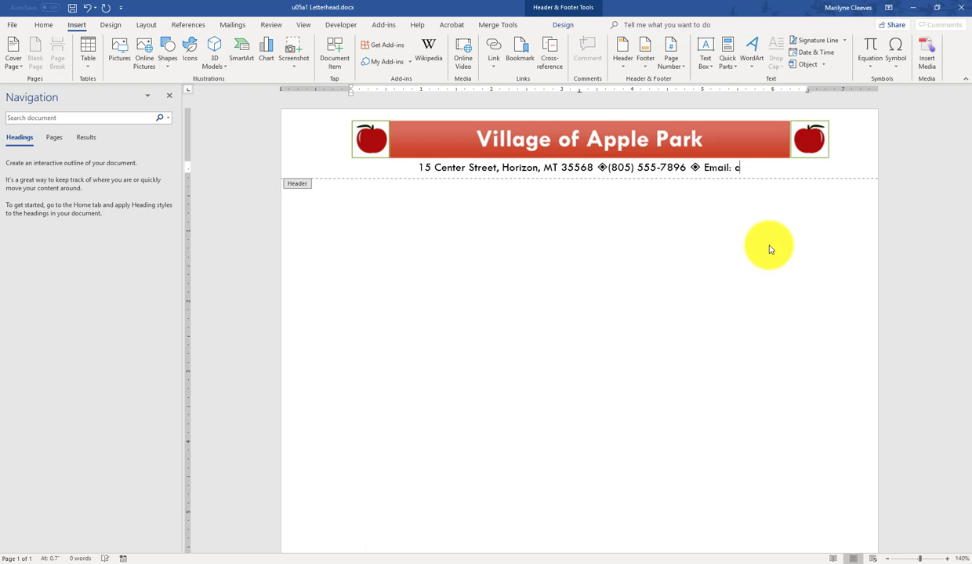
key("BackSpace")
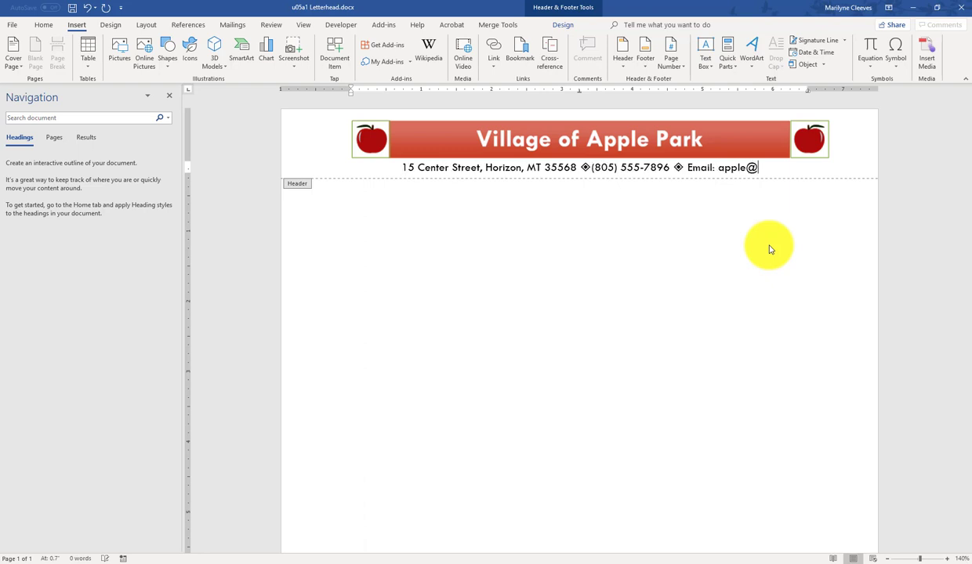
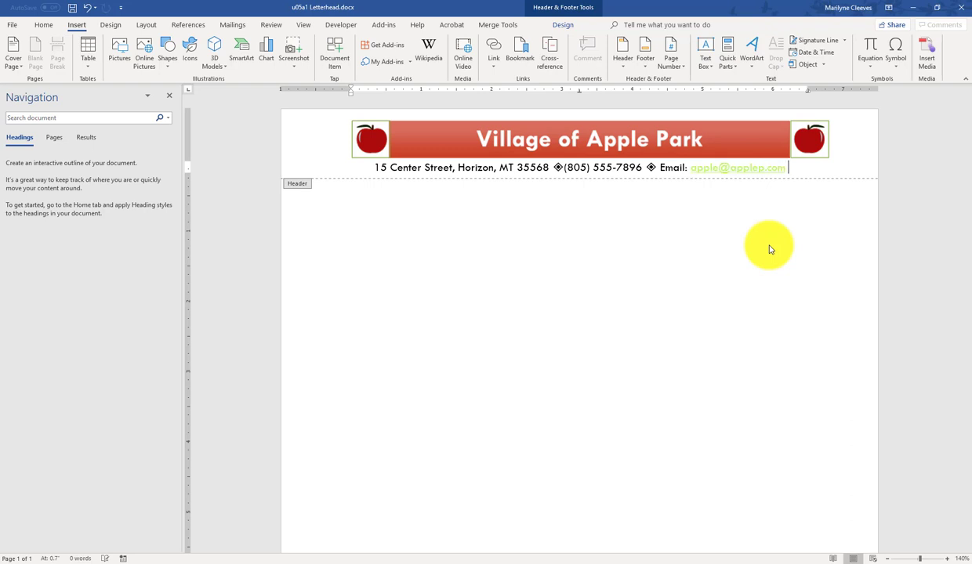
Step: Remove the hyperlink from the e-mail address so it becomes plain text
right_click(743, 168)
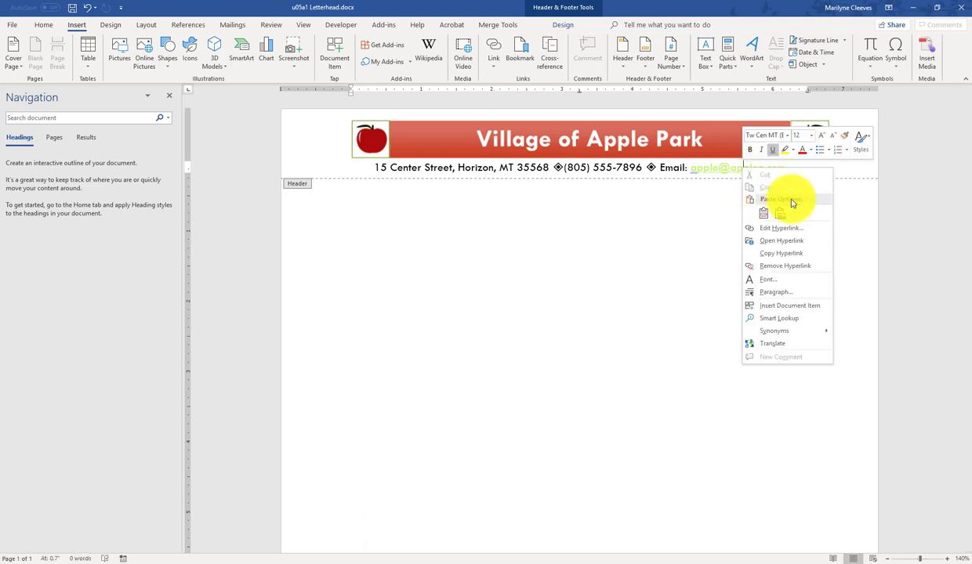
left_click(809, 267)
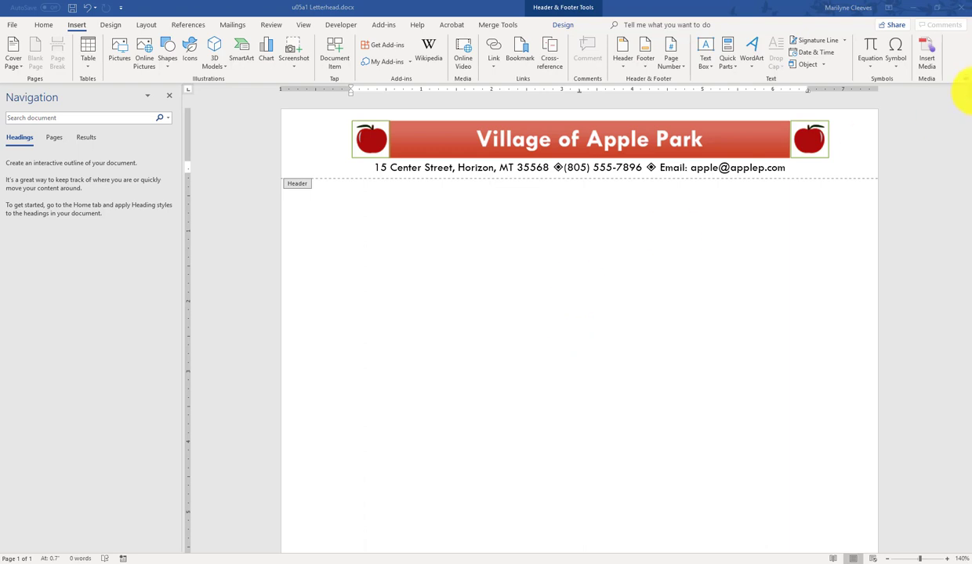
Step: Close header and footer editing and return to the page body
left_click(568, 9)
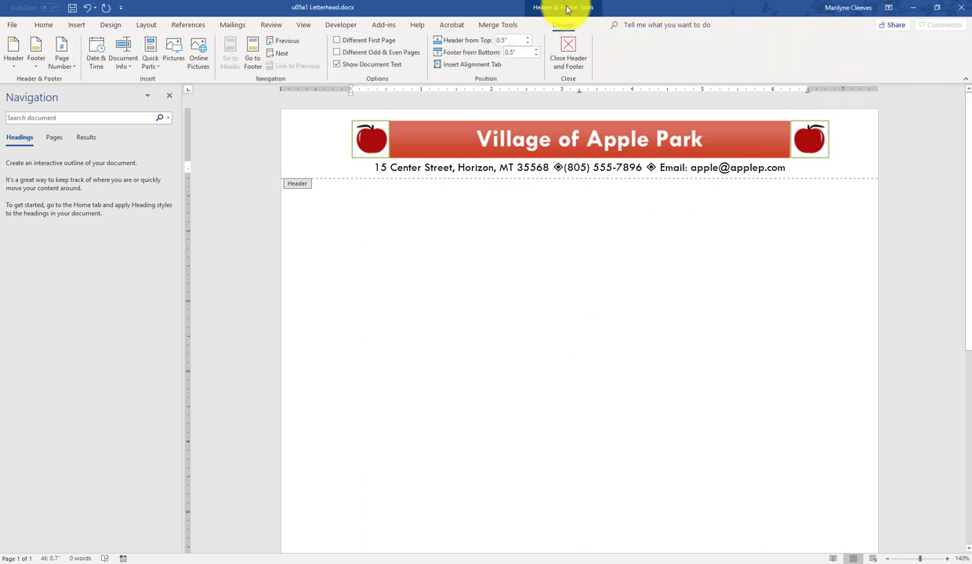
left_click(573, 57)
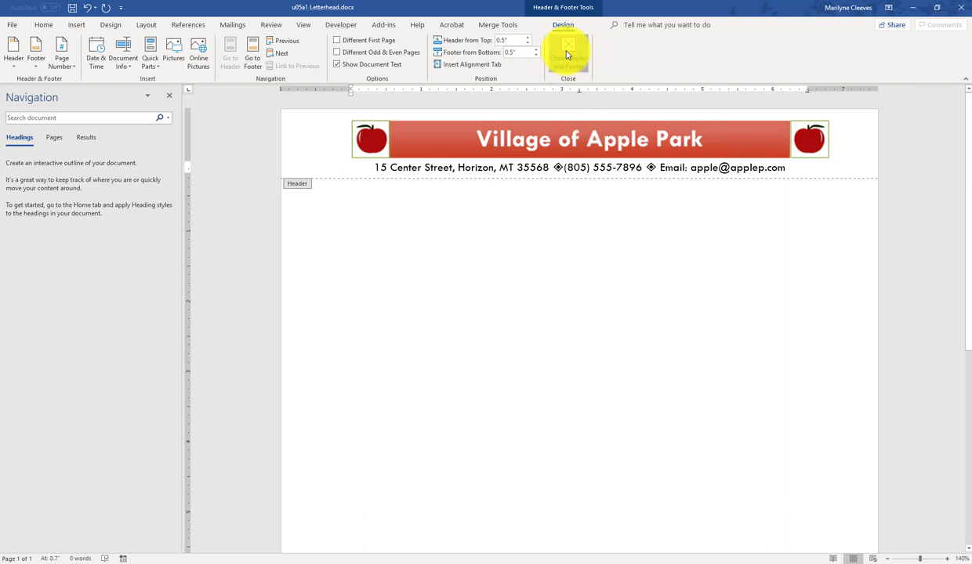
left_click(568, 54)
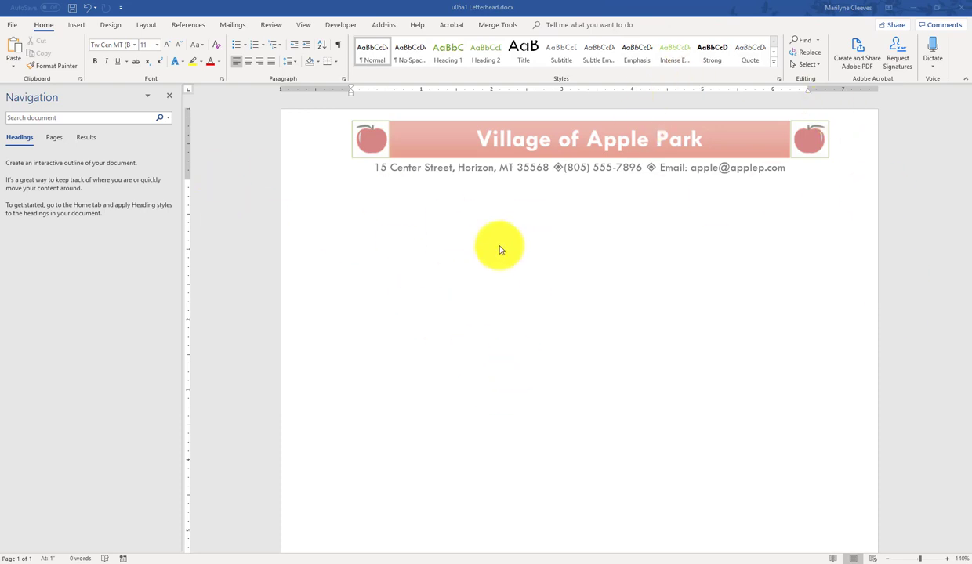
Step: Save u05a1 Letterhead.docx and show its print preview
left_click(71, 9)
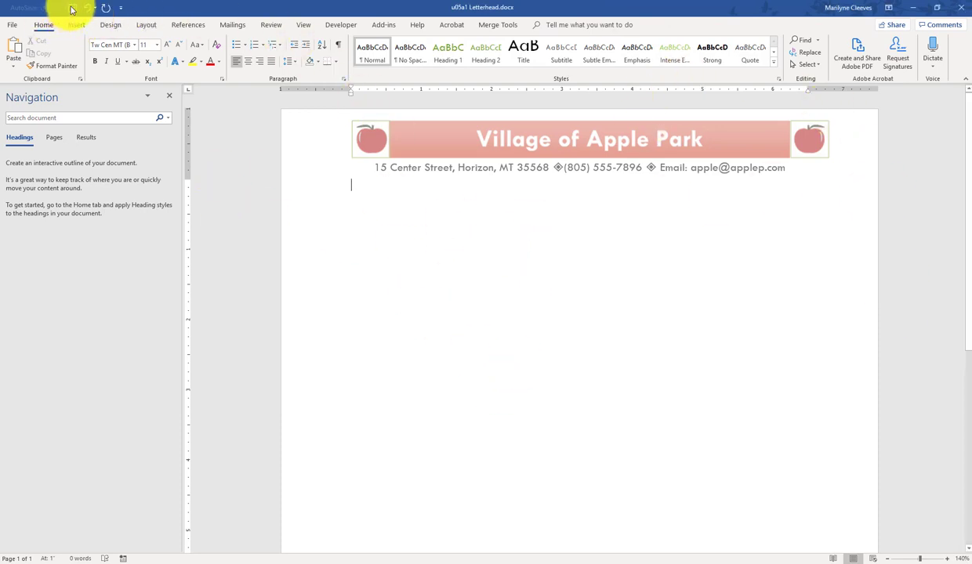
left_click(71, 10)
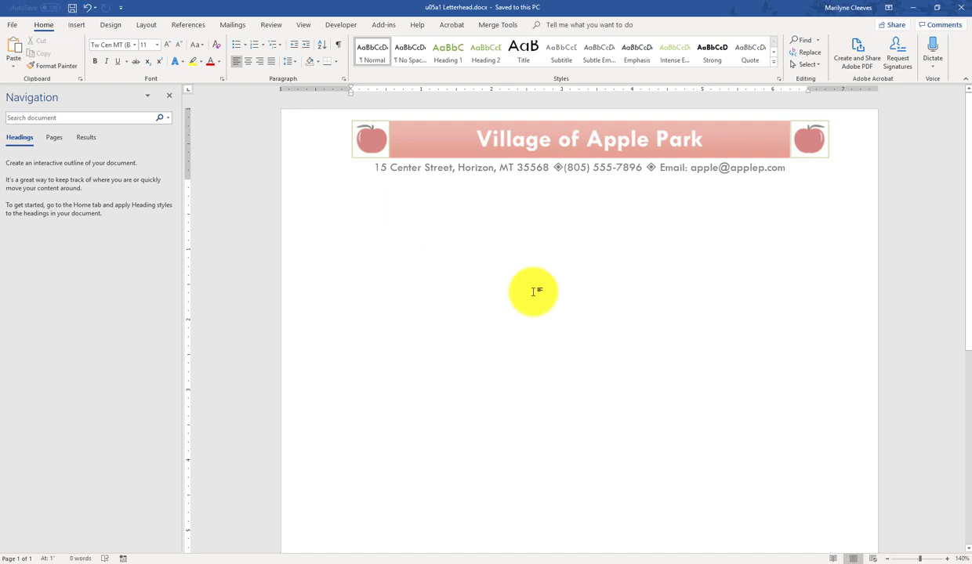
left_click(22, 29)
left_click(29, 220)
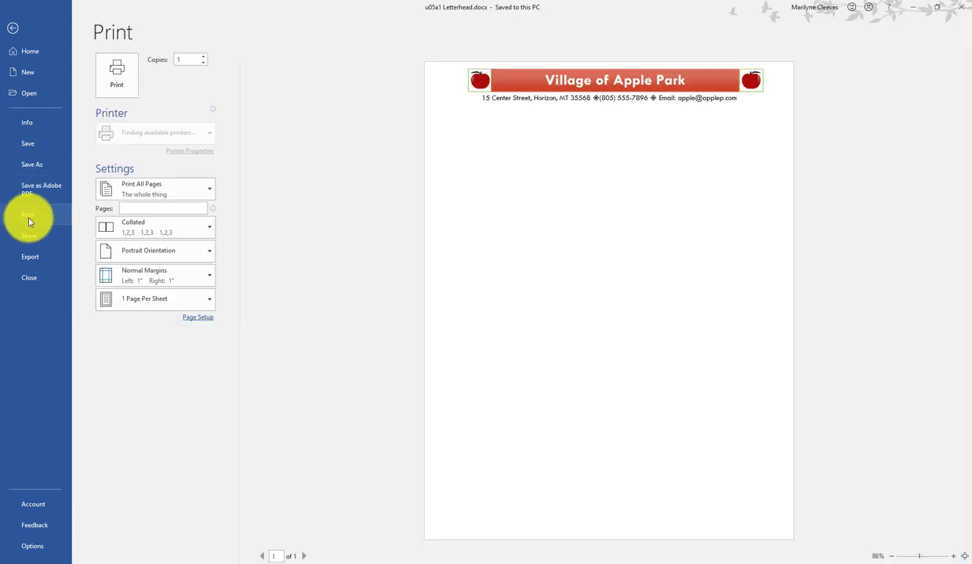